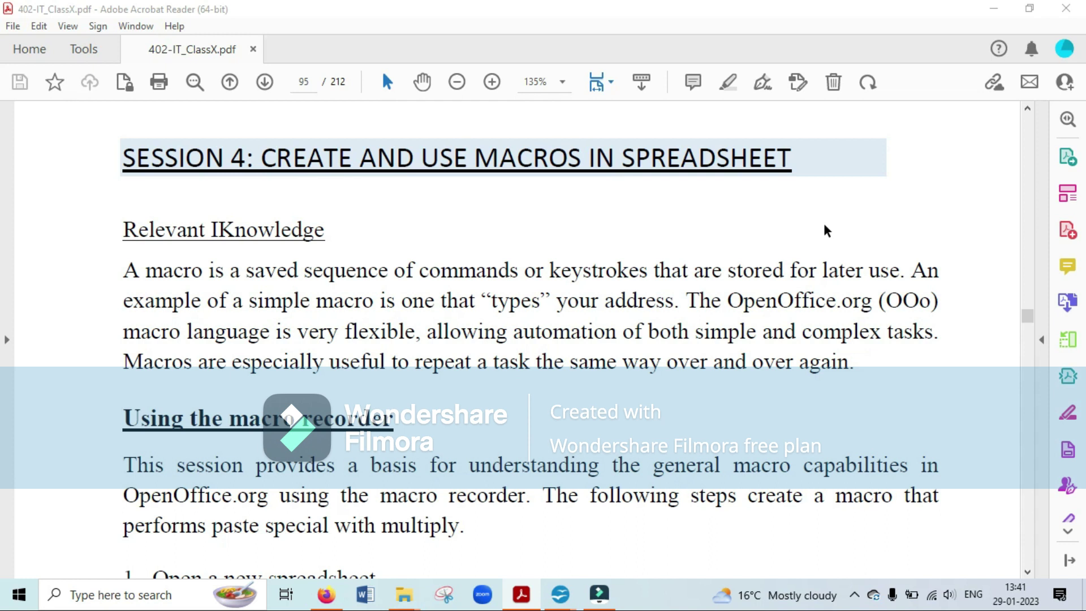
# - Read the macro recorder instructions, switch to the Untitled 1 spreadsheet in OpenOffice Calc, and enlarge its view to 167%
pyautogui.scroll(-5, 825, 230)
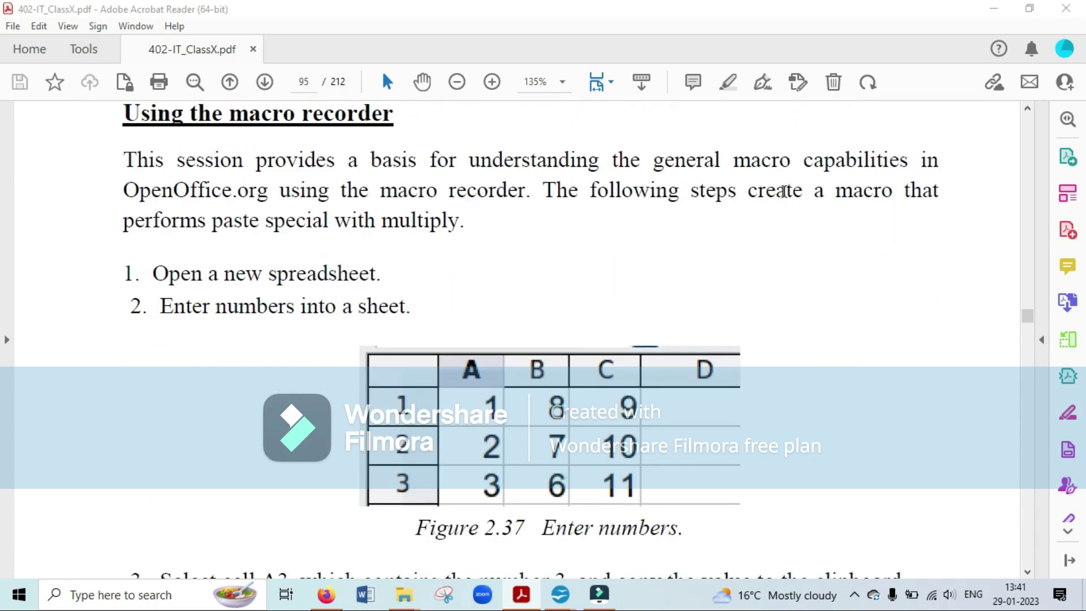
pyautogui.scroll(-1, 786, 193)
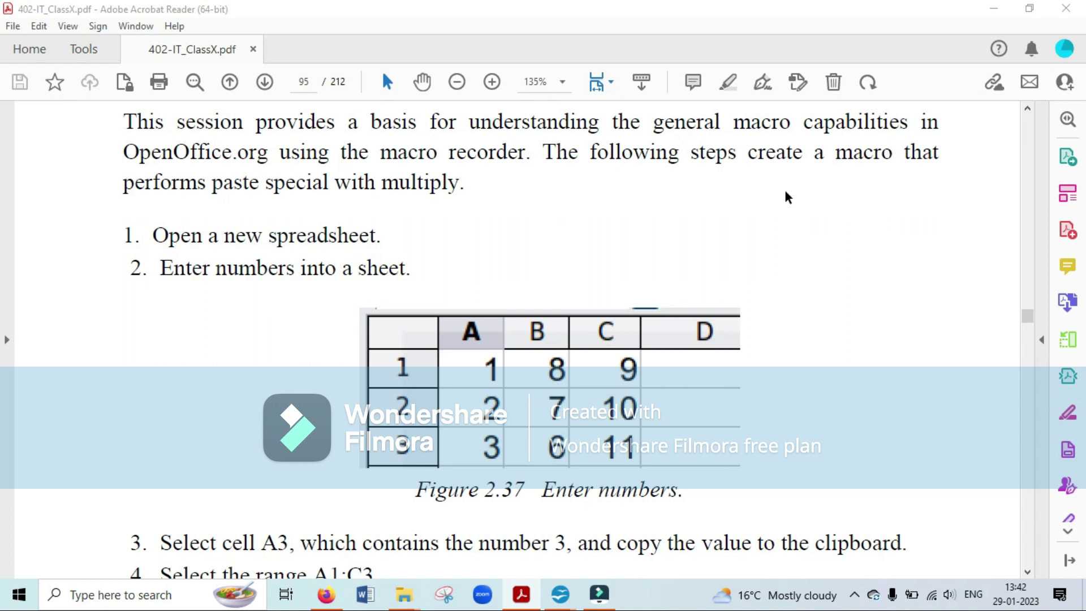
pyautogui.click(993, 8)
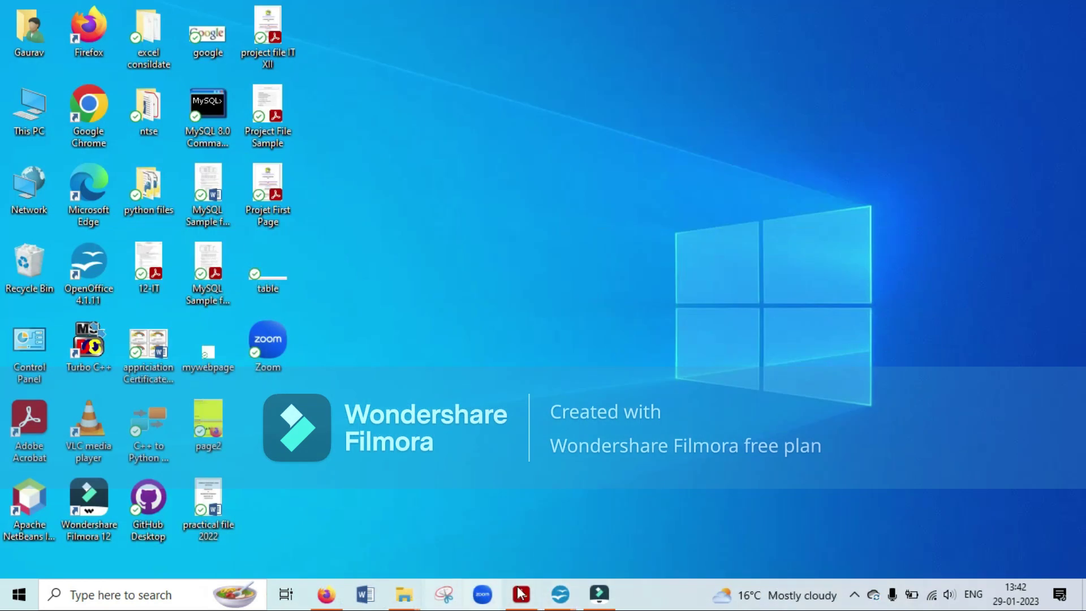
pyautogui.click(560, 594)
pyautogui.click(496, 518)
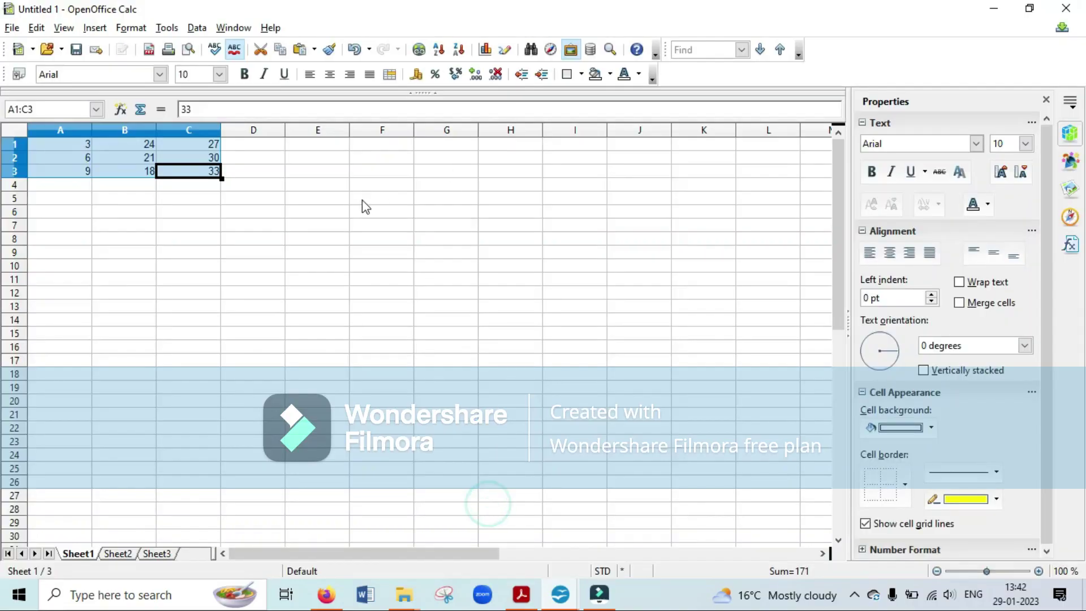
pyautogui.click(362, 202)
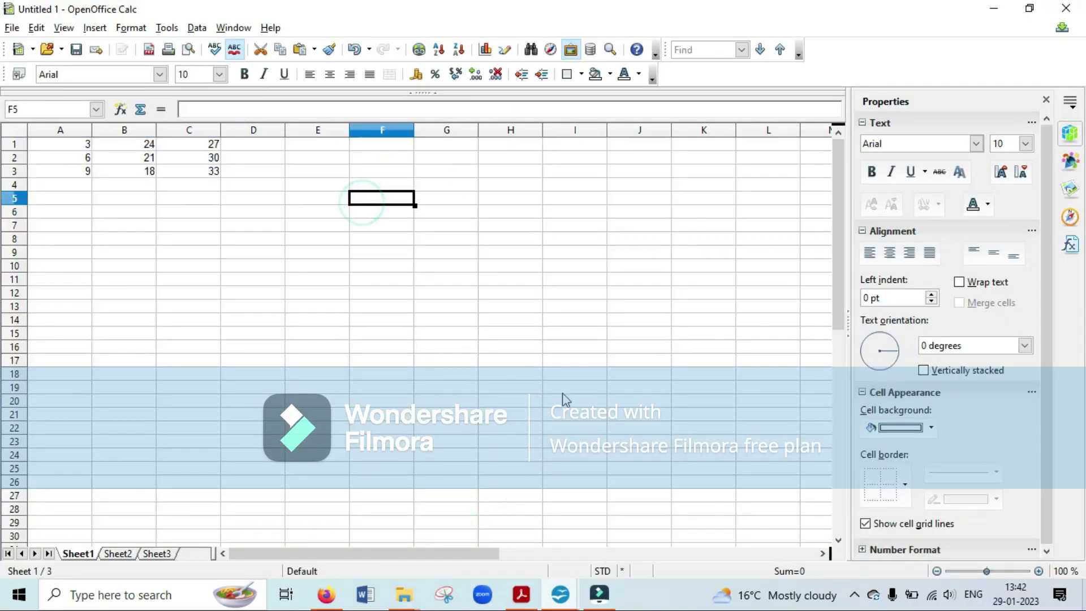
pyautogui.click(996, 571)
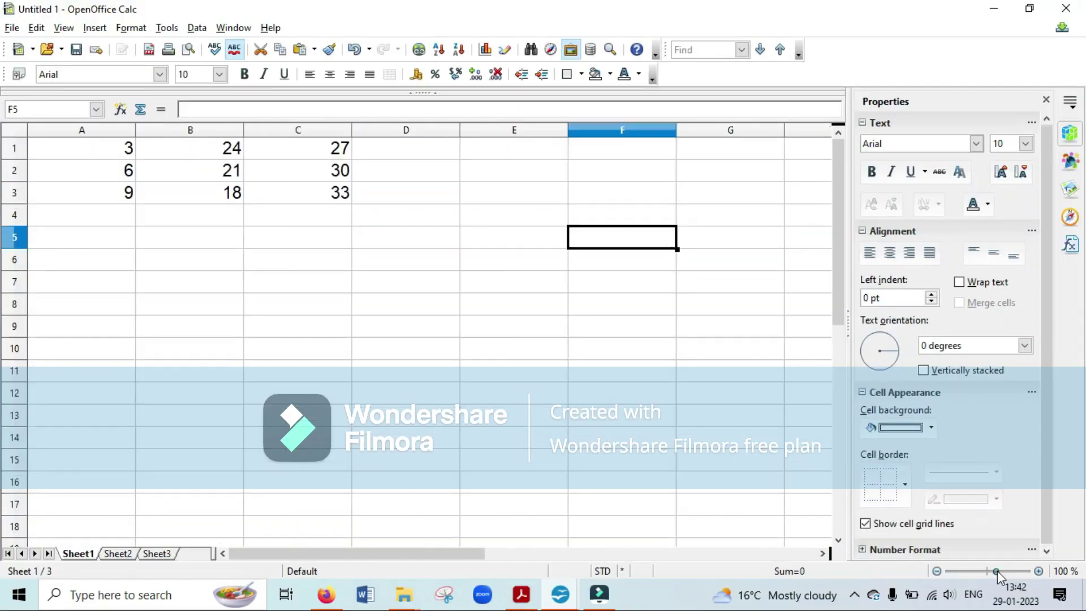
# - Start recording a macro with cell A1 of the number block selected
pyautogui.moveTo(100, 145); pyautogui.dragTo(320, 199)
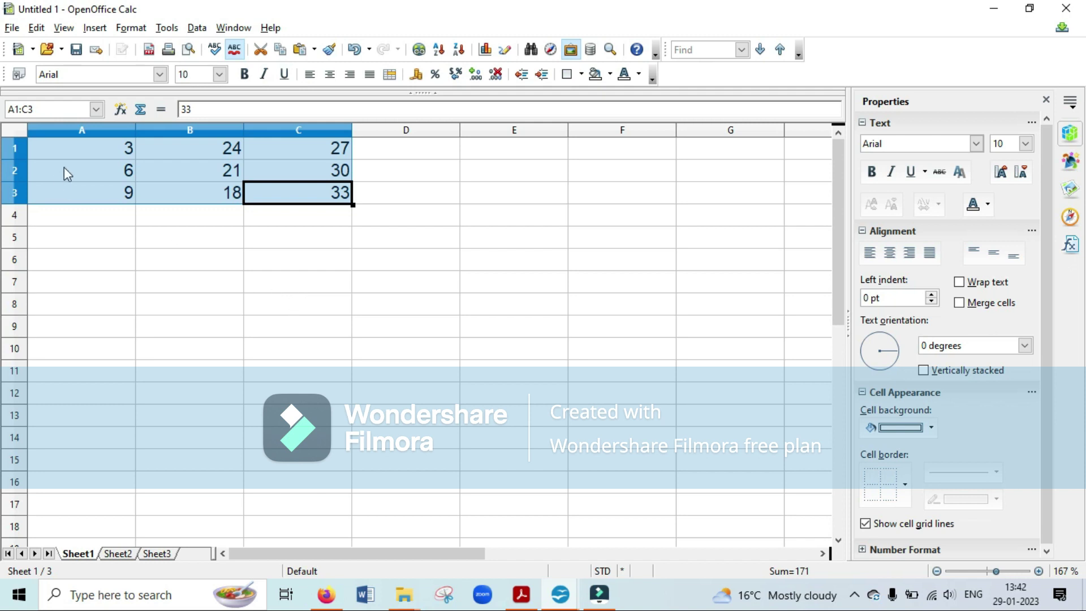
pyautogui.click(76, 154)
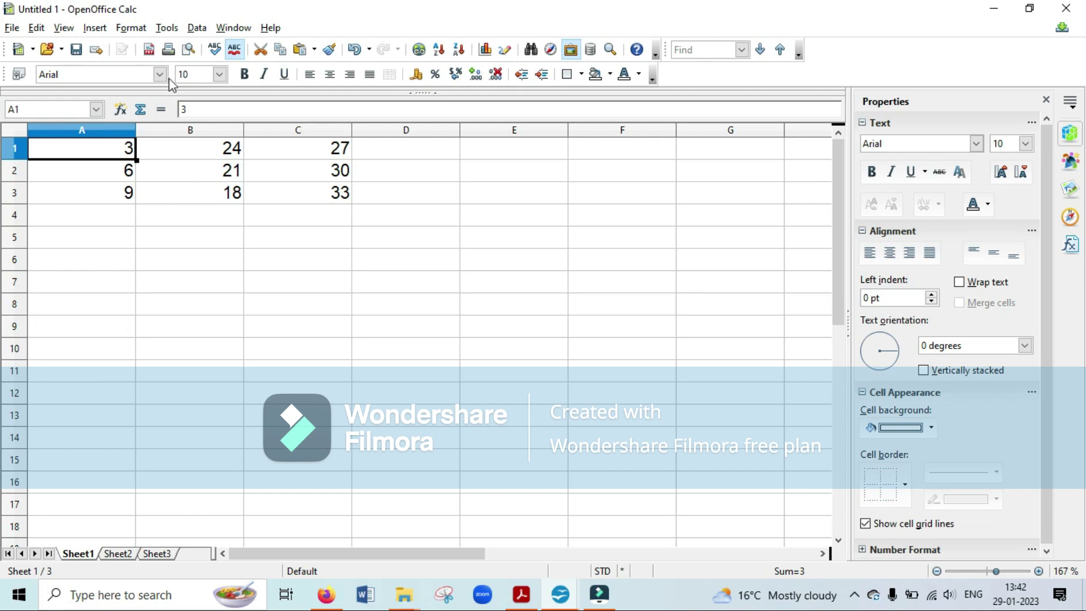
pyautogui.click(167, 29)
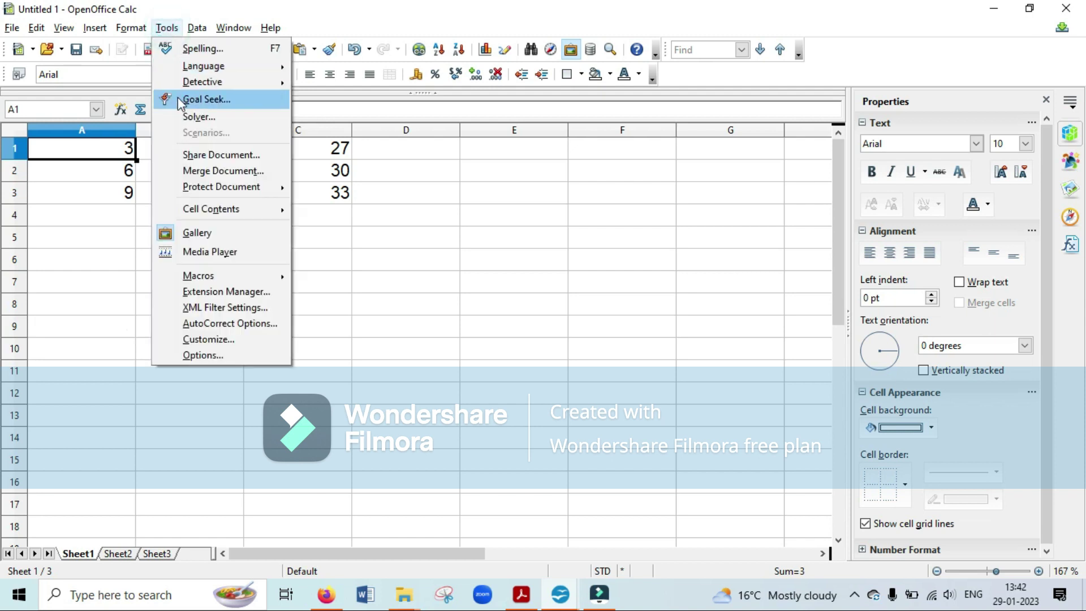
pyautogui.click(215, 276)
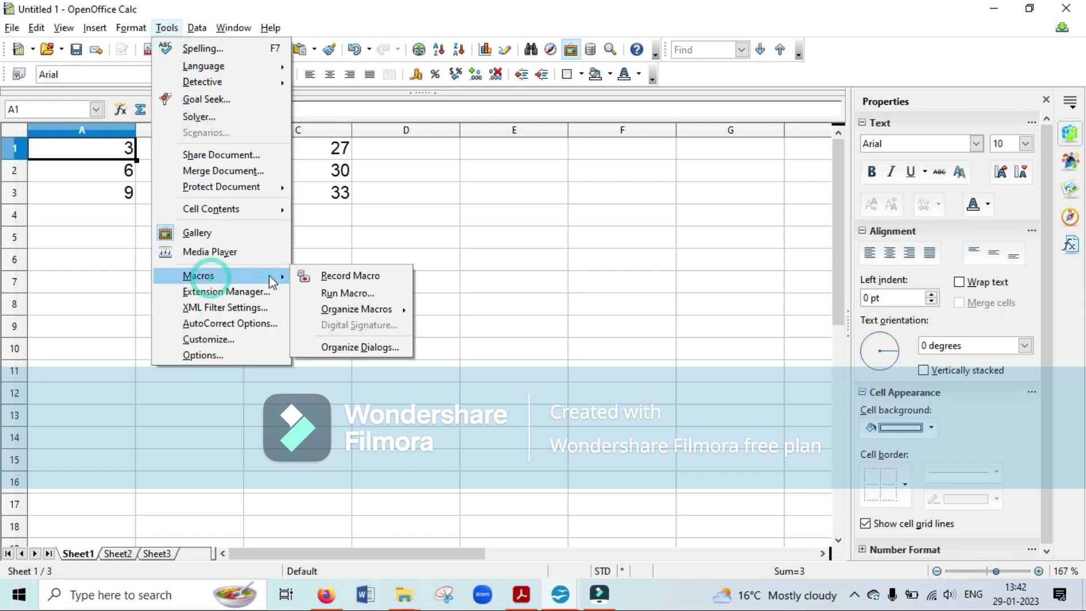
pyautogui.click(358, 277)
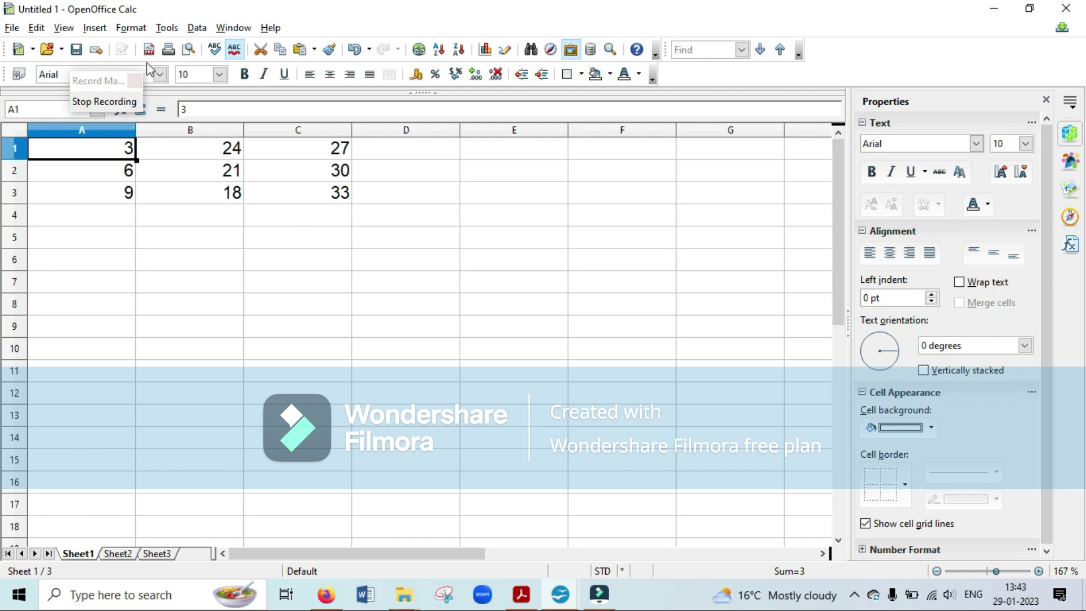
pyautogui.click(169, 28)
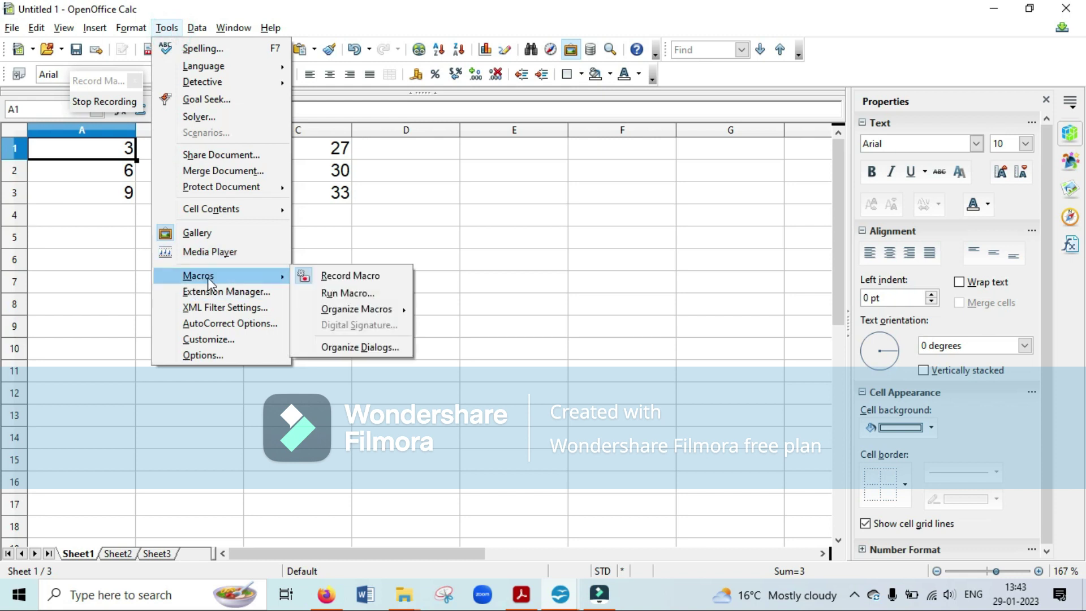
pyautogui.click(117, 148)
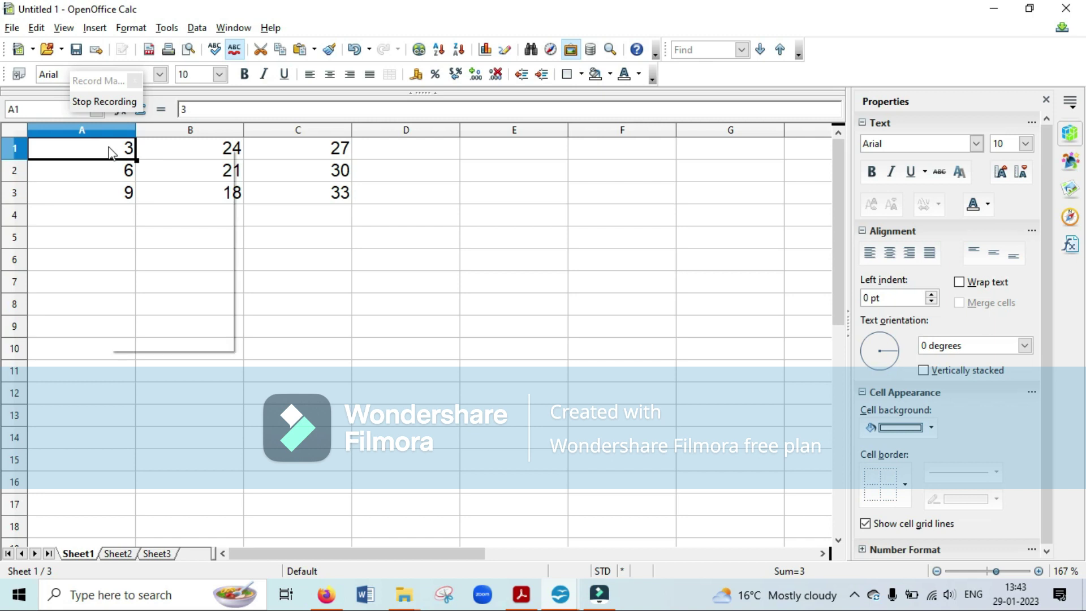
# - Copy cell A1 and apply it to range A1:C3 using Paste Special with Paste all and the Multiply operation
pyautogui.rightClick(109, 146)
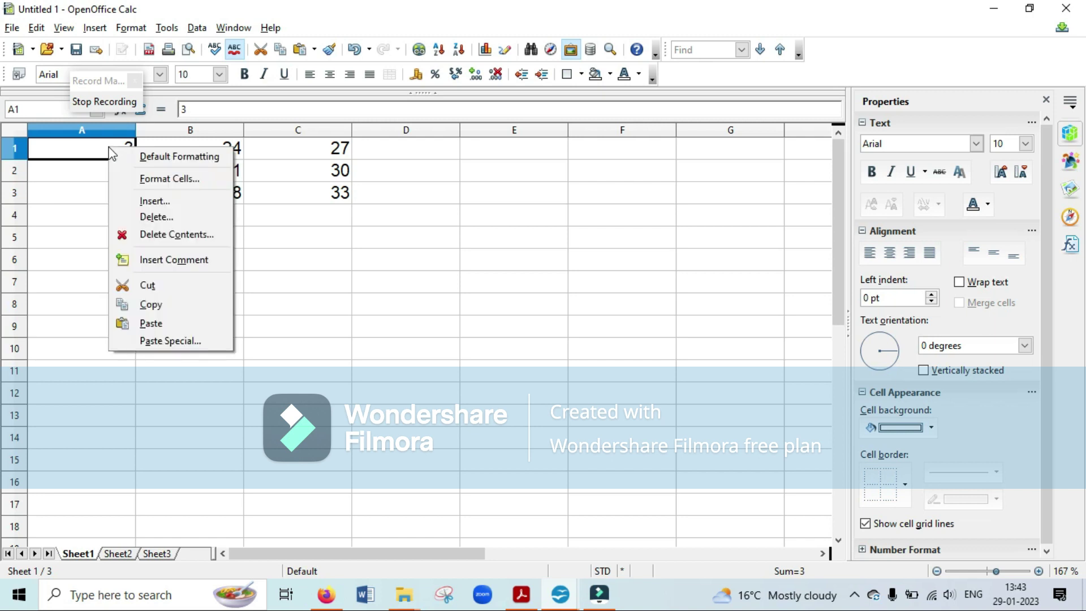
pyautogui.click(162, 305)
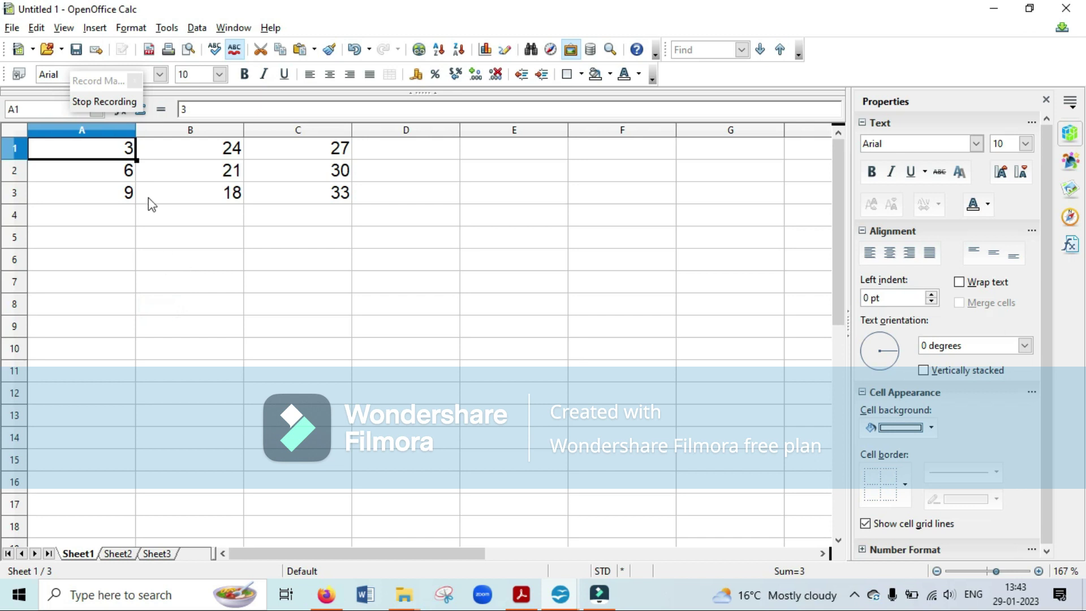
pyautogui.moveTo(113, 152); pyautogui.dragTo(314, 199)
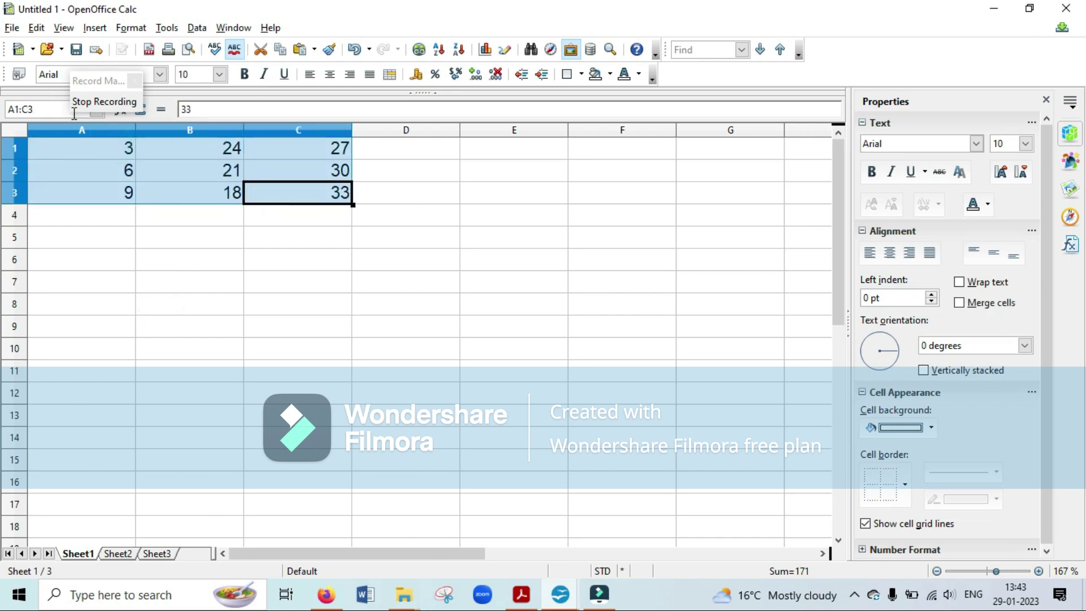
pyautogui.click(36, 28)
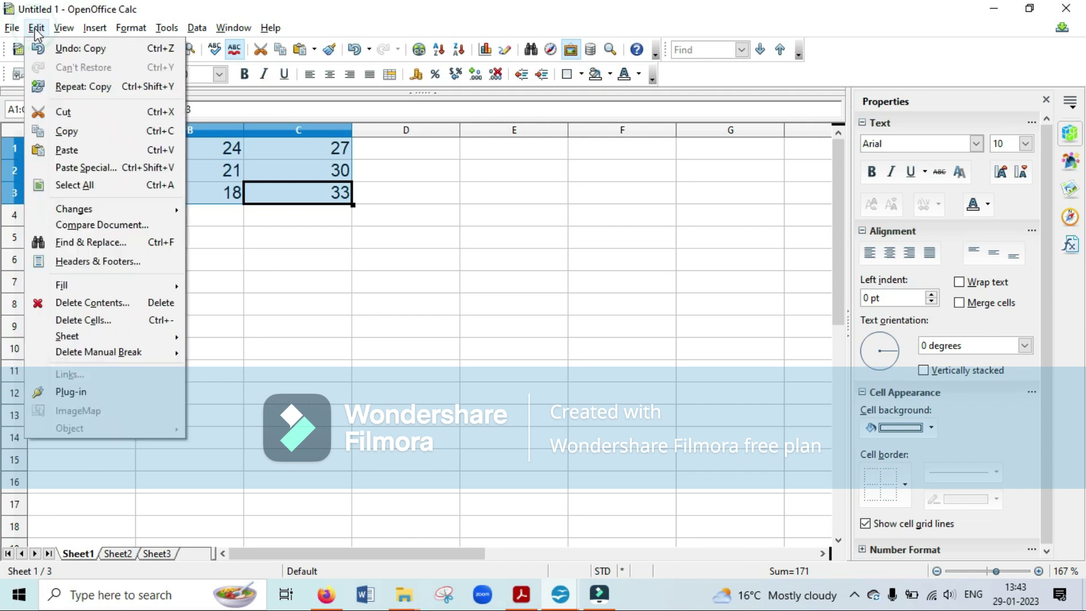
pyautogui.click(74, 170)
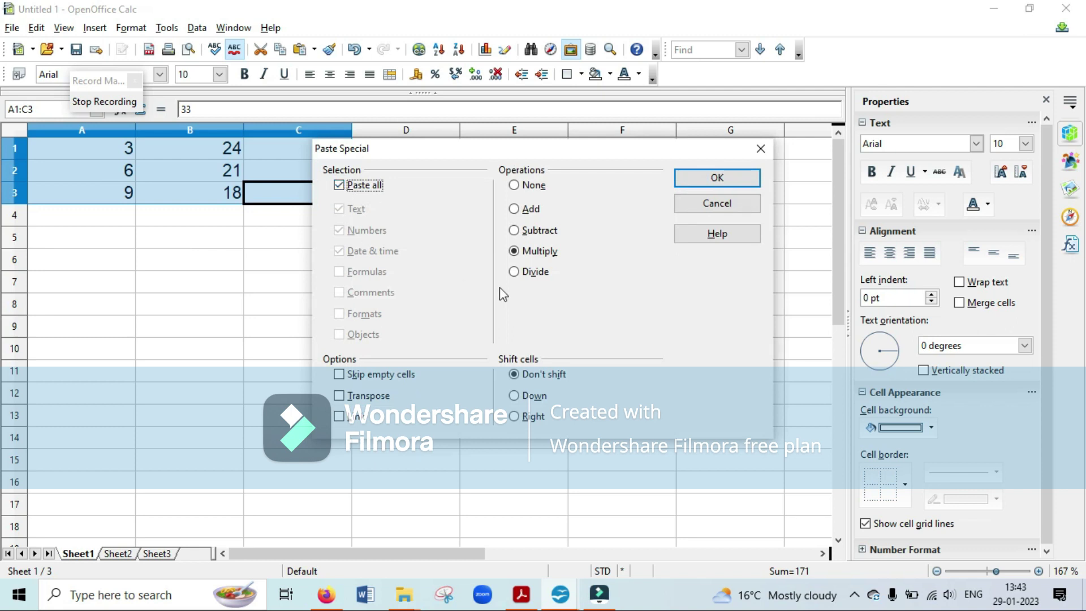
pyautogui.click(514, 253)
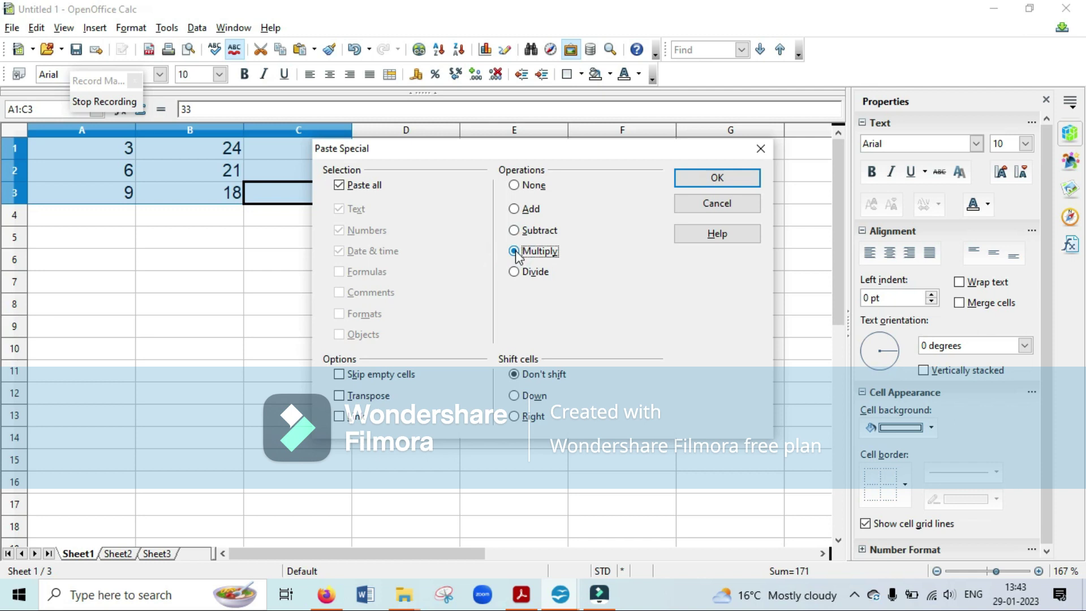
pyautogui.click(736, 174)
# - Examine the multiplied values cell by cell across range A1:C3
pyautogui.click(125, 148)
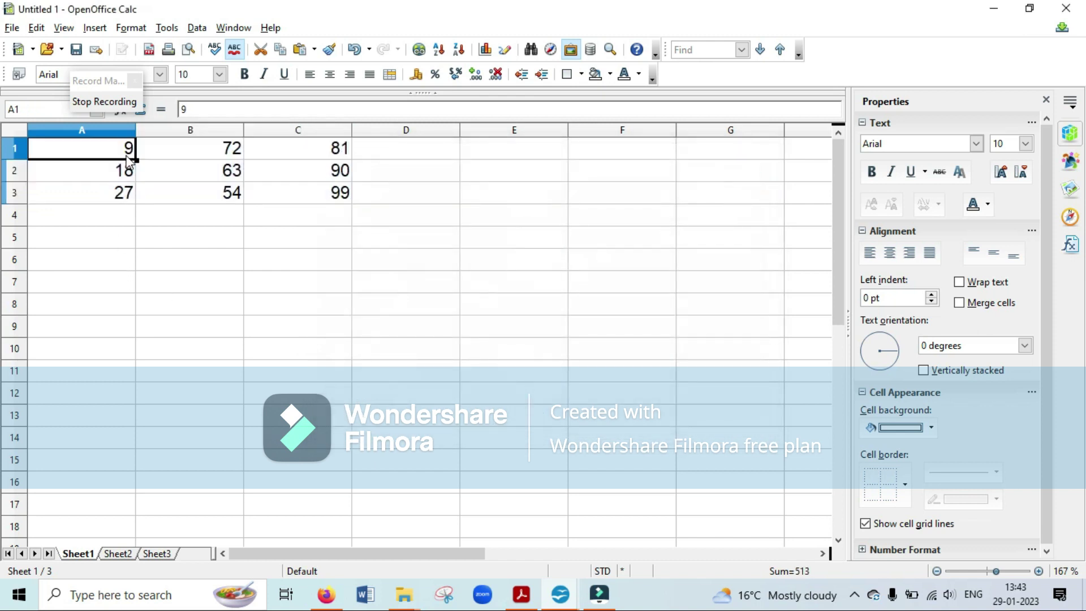
pyautogui.click(124, 170)
pyautogui.click(122, 192)
pyautogui.click(214, 190)
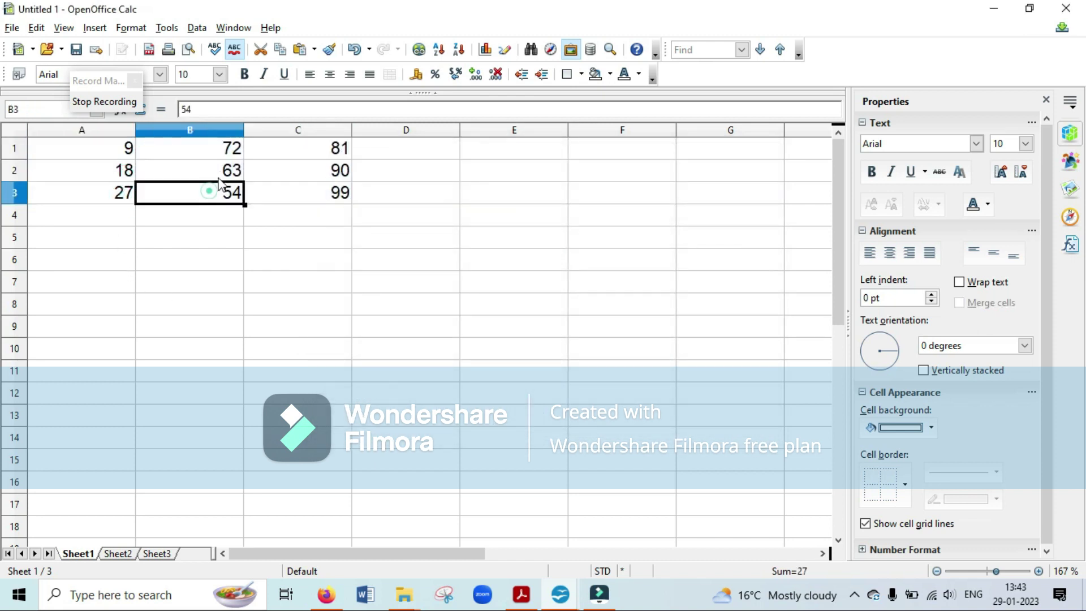
pyautogui.click(219, 170)
pyautogui.click(226, 148)
pyautogui.click(328, 144)
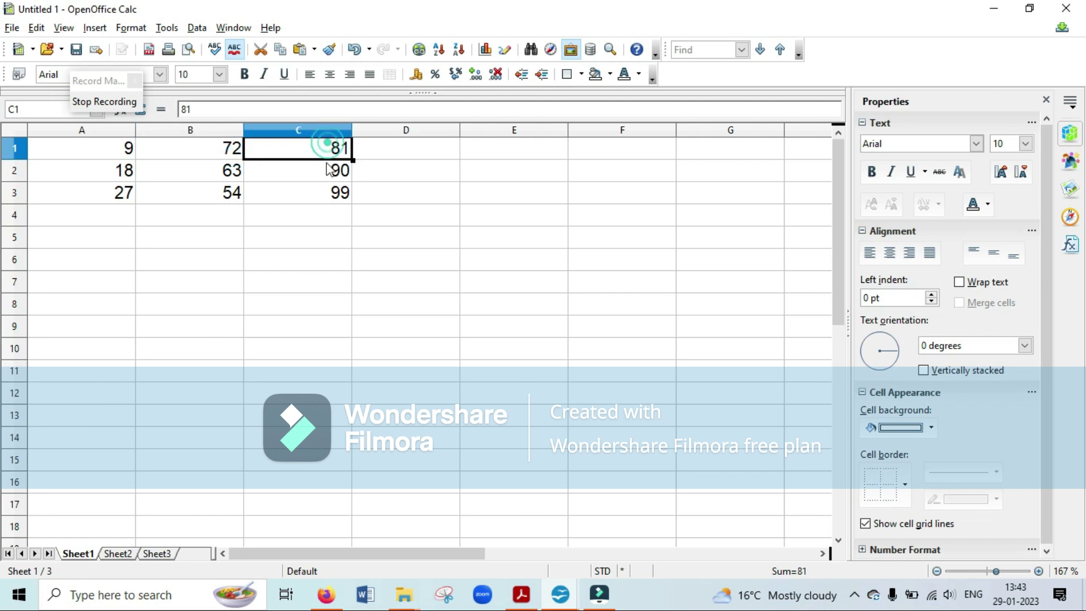
pyautogui.click(327, 170)
pyautogui.click(323, 191)
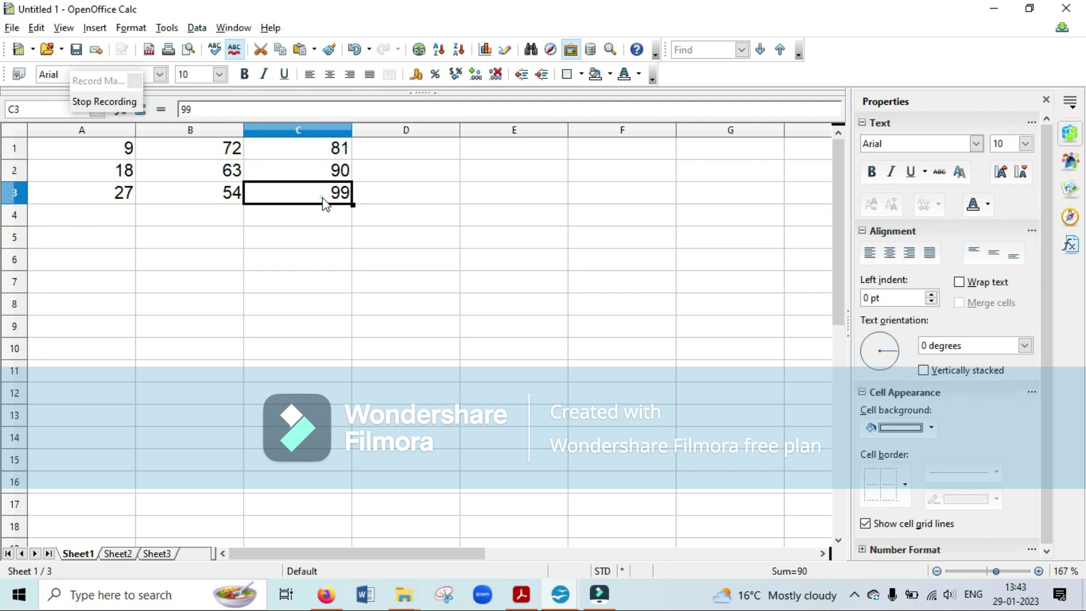
# - Undo and redo the multiply paste to compare the values, and review the Paste Special options without applying them
pyautogui.click(355, 50)
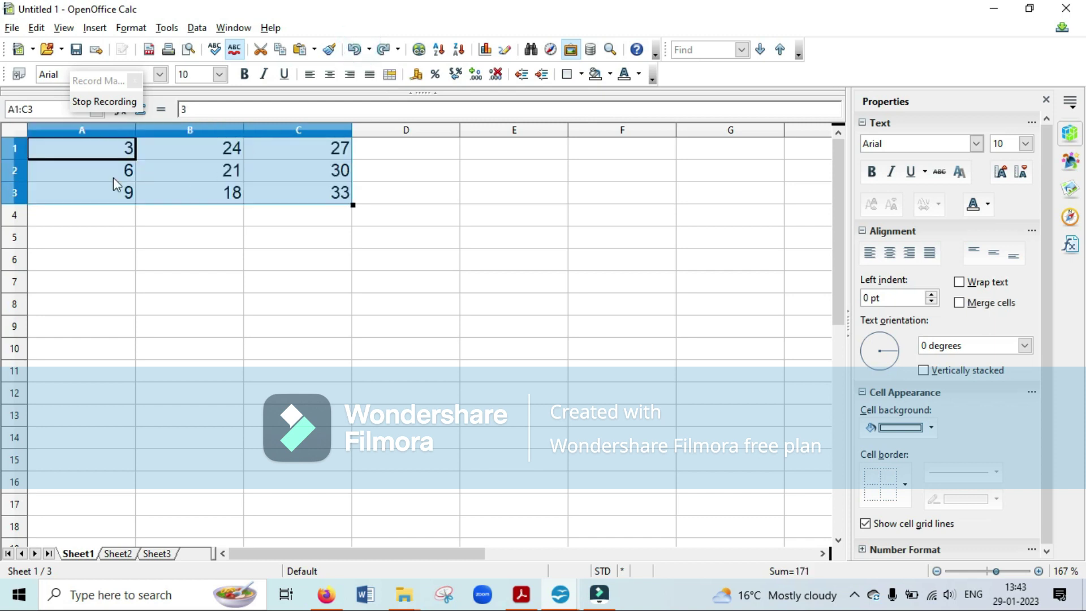
pyautogui.click(386, 50)
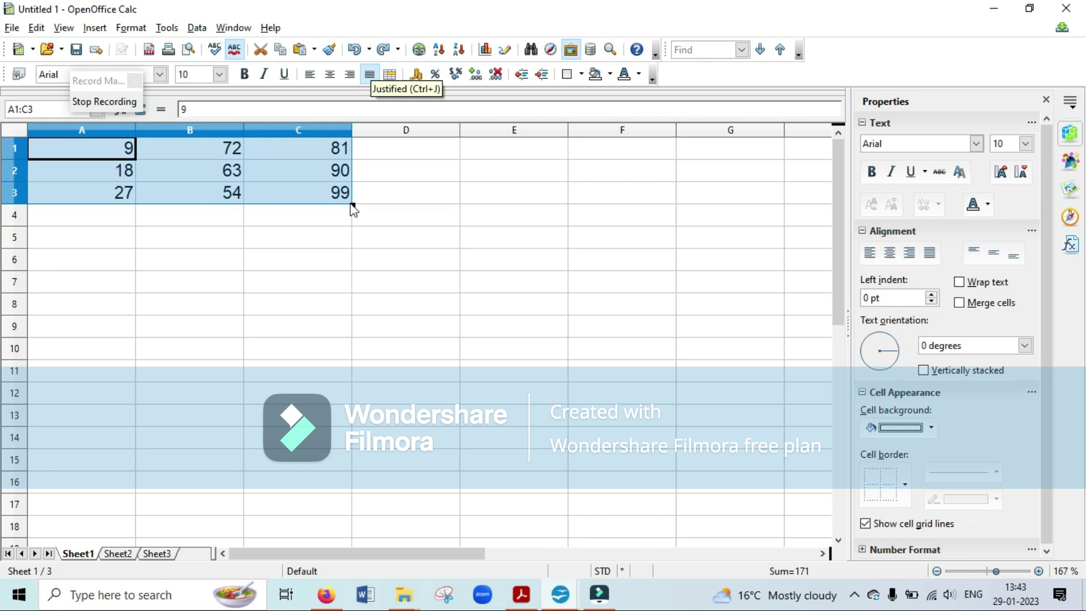
pyautogui.click(35, 28)
pyautogui.click(62, 167)
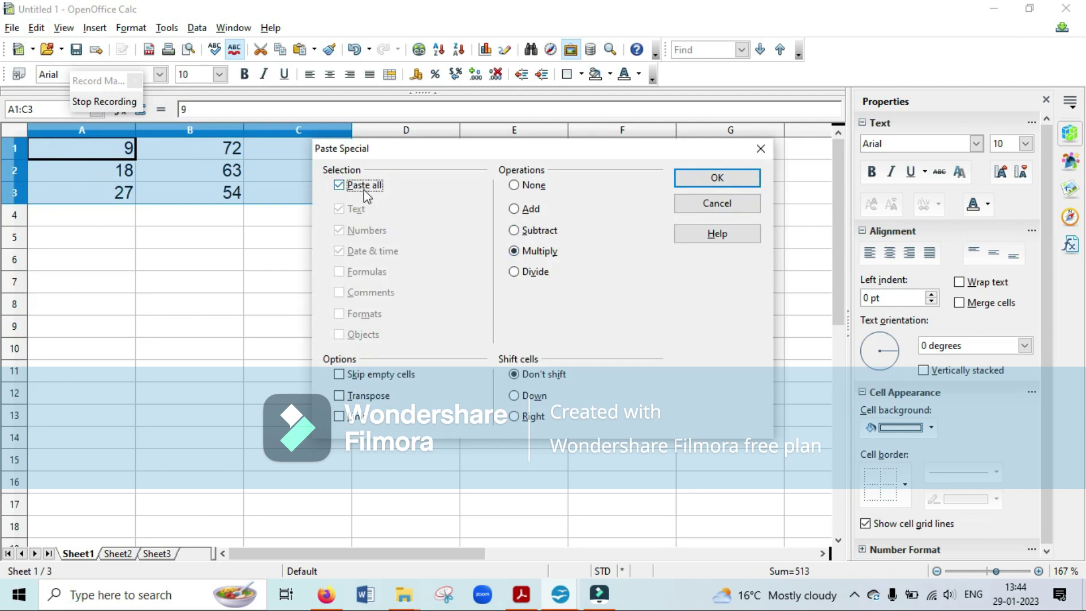
pyautogui.click(714, 203)
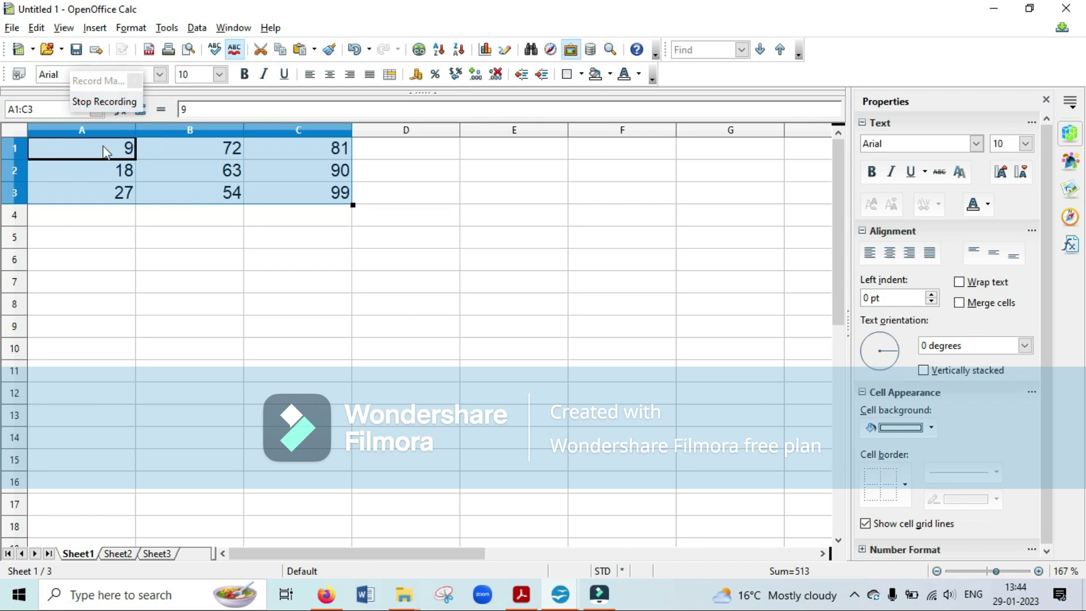
# - Stop the recording and save the macro as Multiply_by_3 in Module1 of the Standard library under My Macros
pyautogui.click(113, 104)
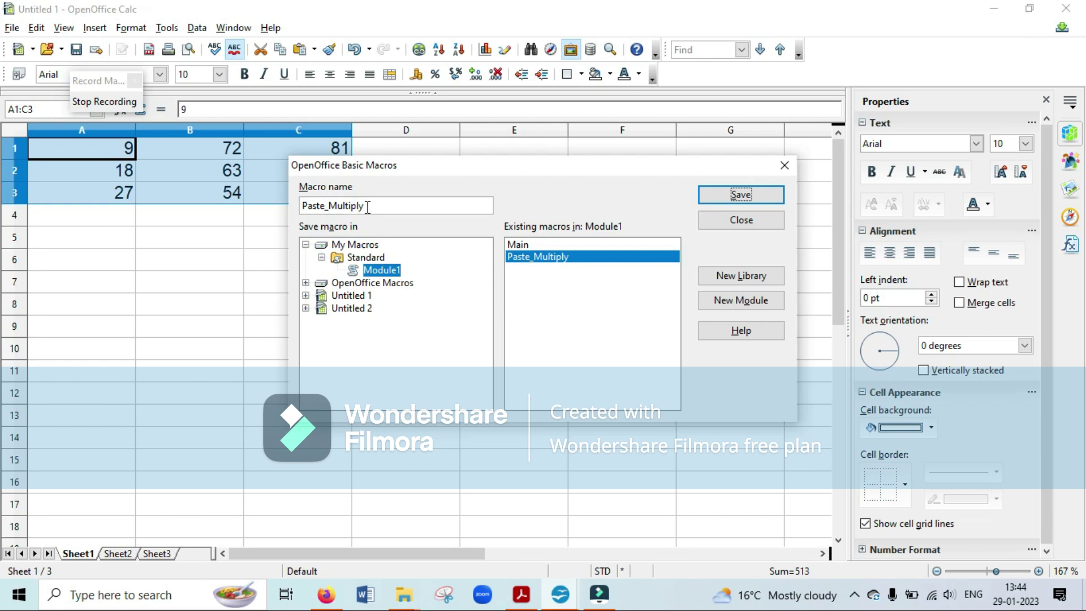
pyautogui.moveTo(369, 207); pyautogui.dragTo(316, 220)
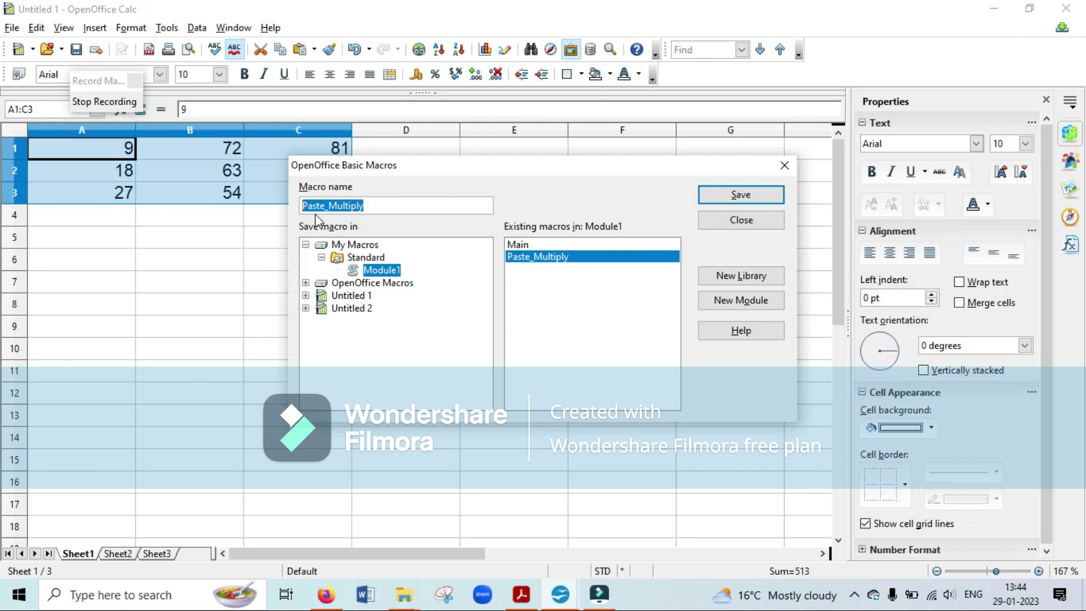
pyautogui.write('Multiply')
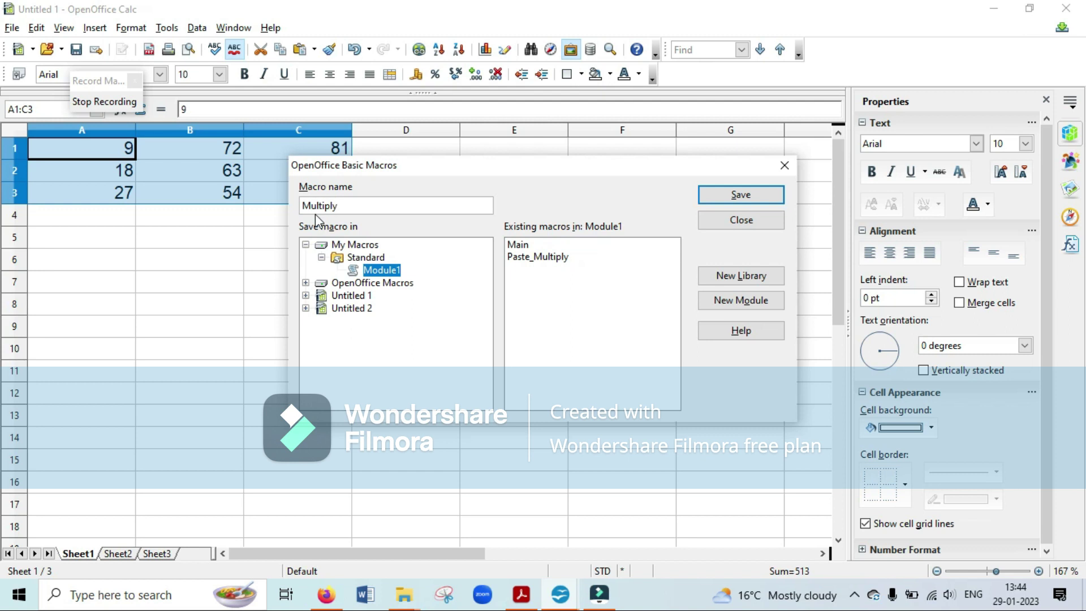
pyautogui.write('_by_3')
pyautogui.click(752, 194)
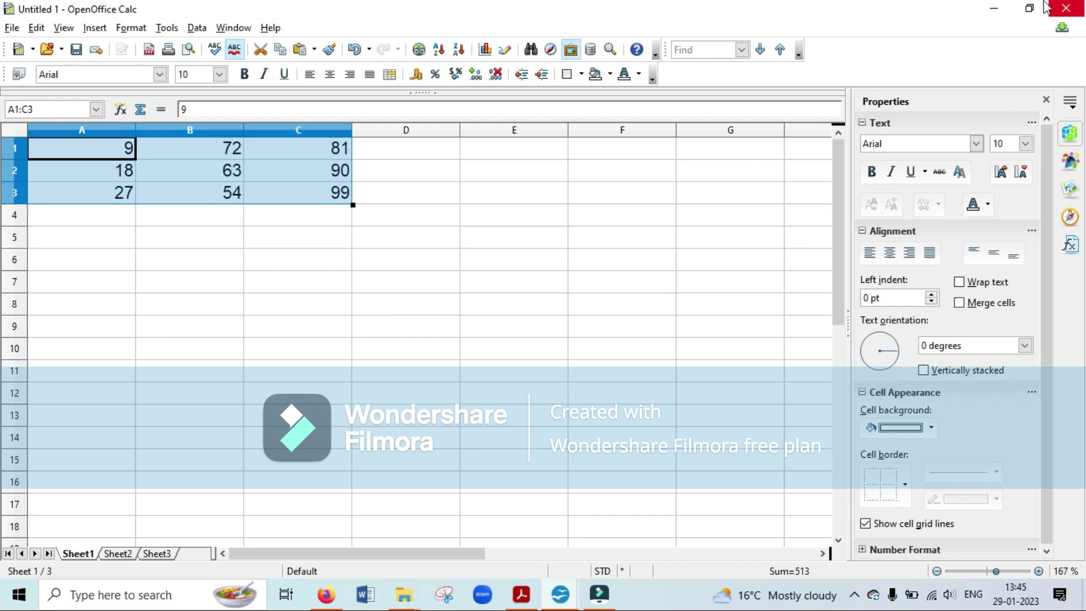
# - Create a new blank spreadsheet
pyautogui.click(14, 31)
pyautogui.moveTo(23, 52)
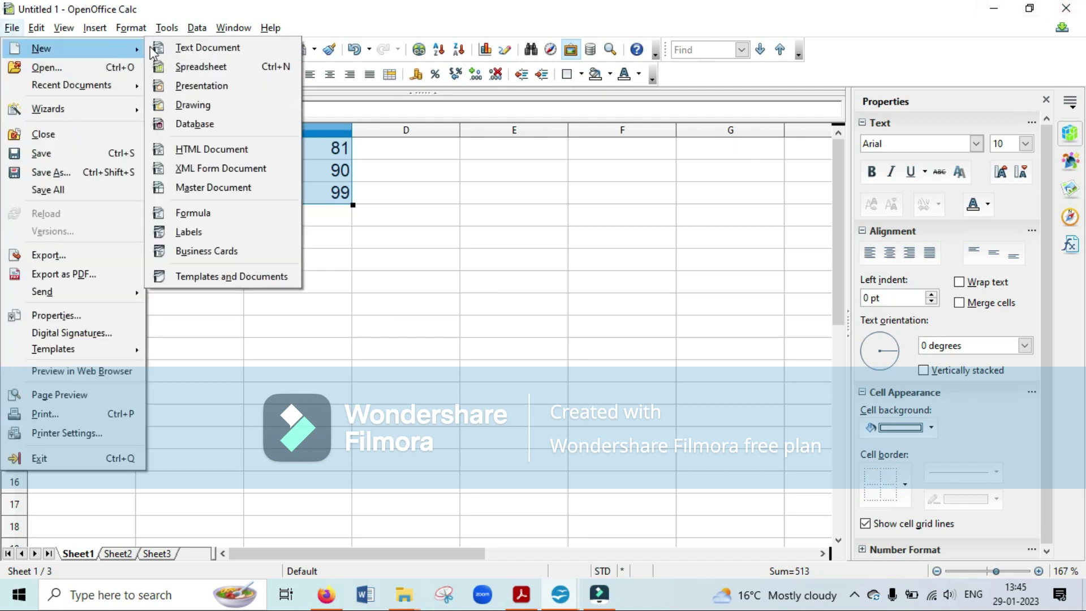
pyautogui.click(205, 66)
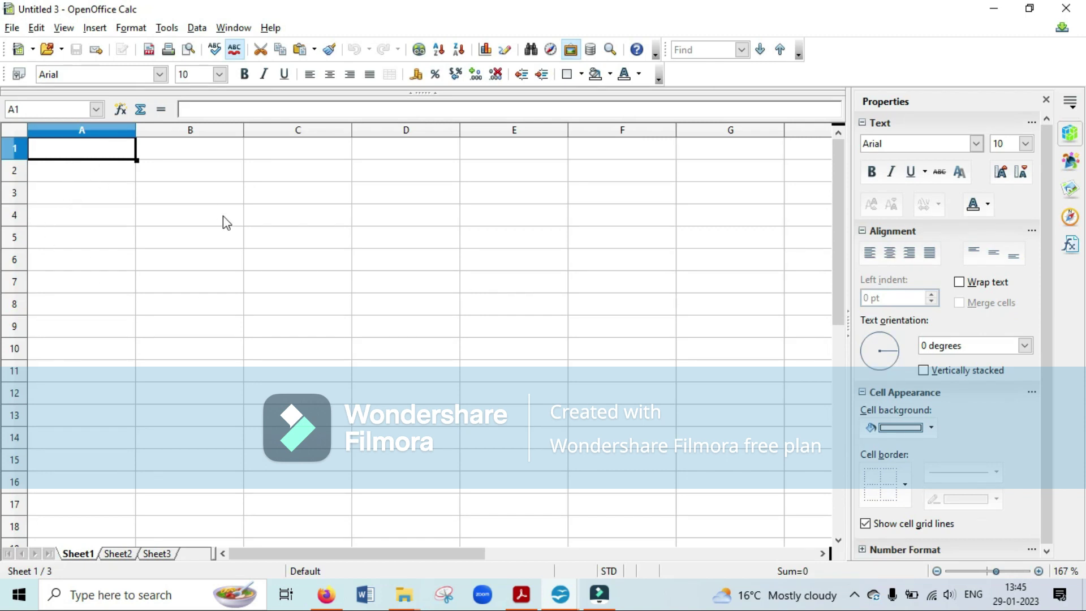
# - Enter the numbers 5, 6 and 8 in cells A1 to A3
pyautogui.write('5')
pyautogui.press('Return')
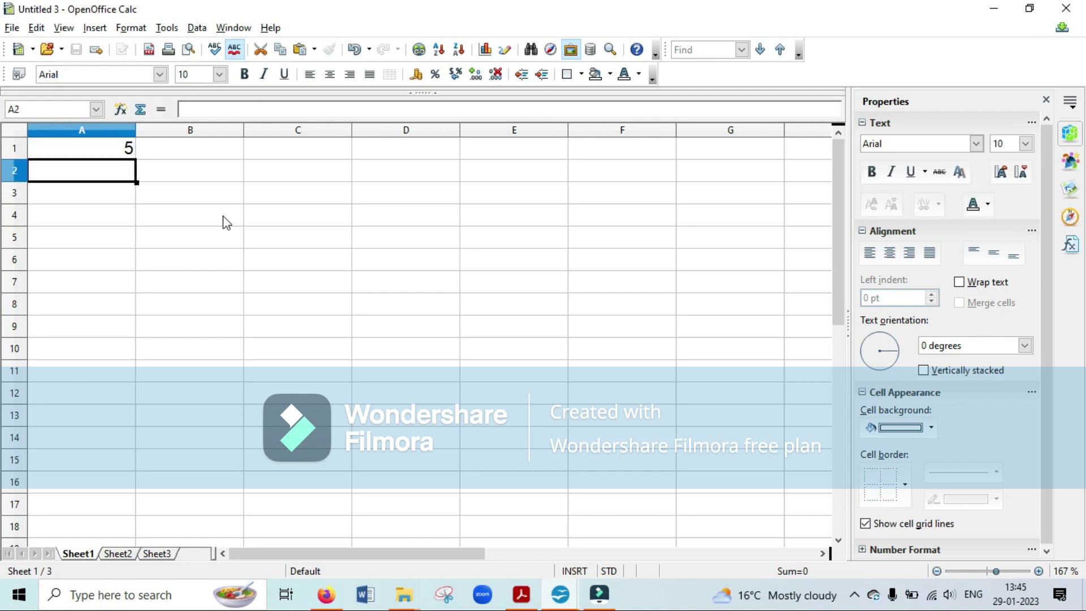
pyautogui.write('6')
pyautogui.press('Return')
pyautogui.write('8')
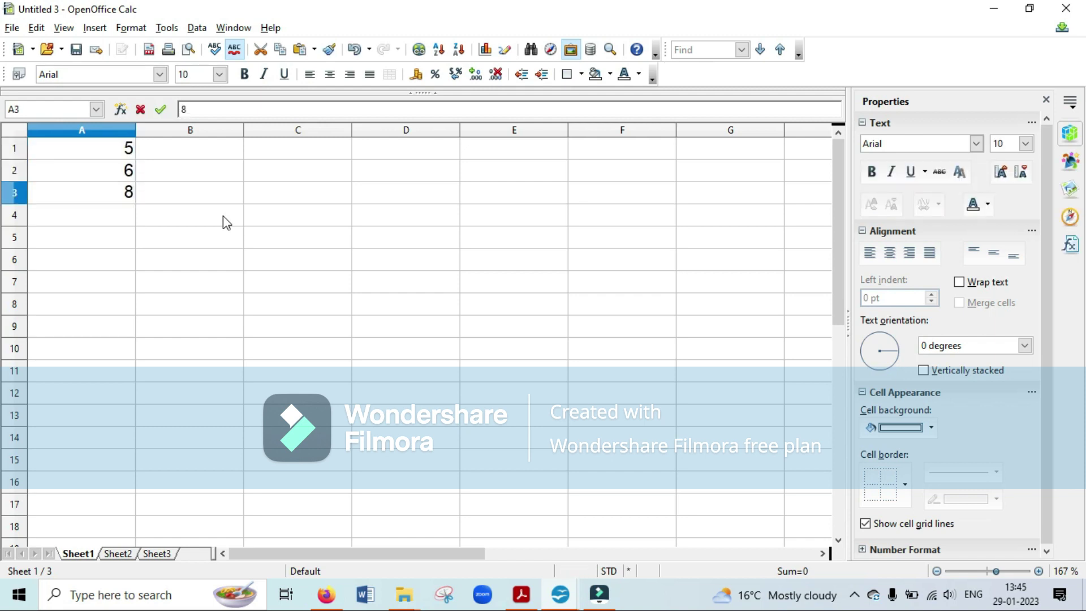
pyautogui.press('Tab')
# - Enter the numbers 4, 85 and 65 in cells B1 to B3
pyautogui.press('Up')
pyautogui.press('Up')
pyautogui.write('4')
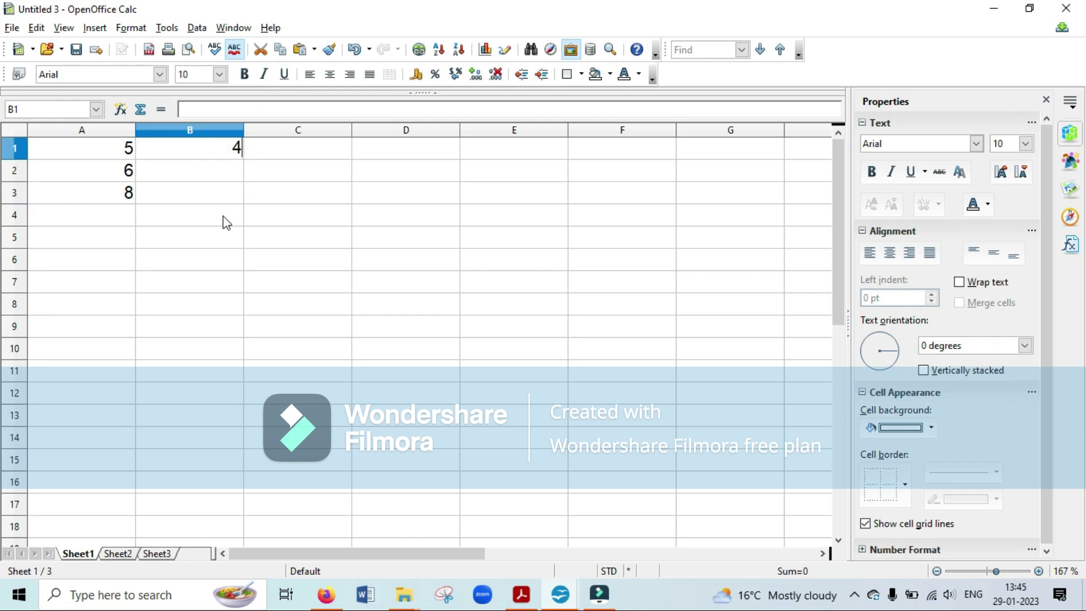
pyautogui.press('Return')
pyautogui.write('85')
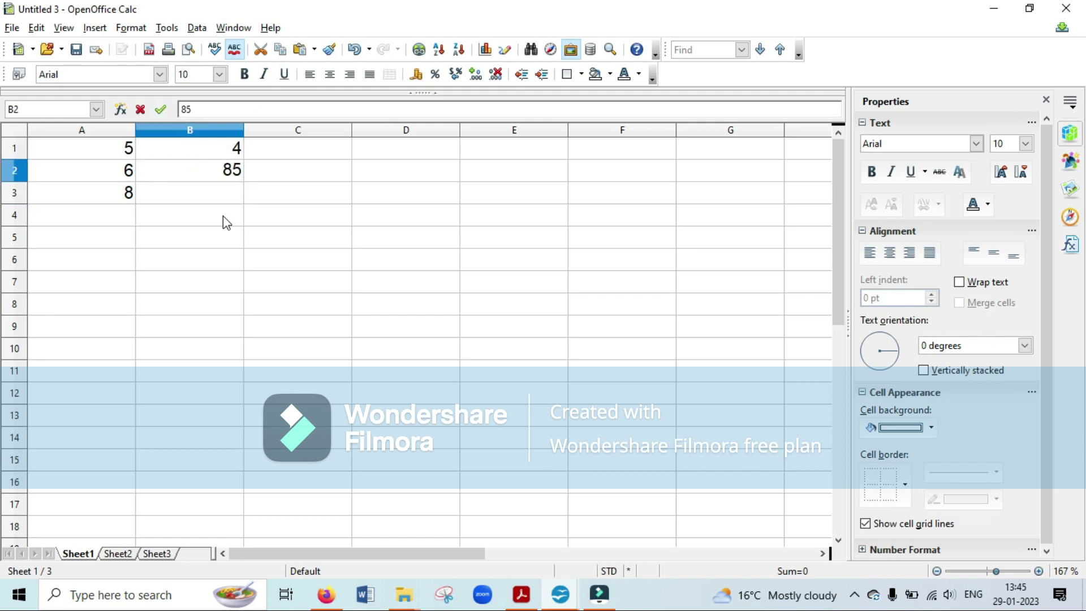
pyautogui.press('Return')
pyautogui.write('65')
pyautogui.press('Tab')
# - Enter the numbers 41, 74 and 10 in cells C1 to C3
pyautogui.press('Up')
pyautogui.press('Up')
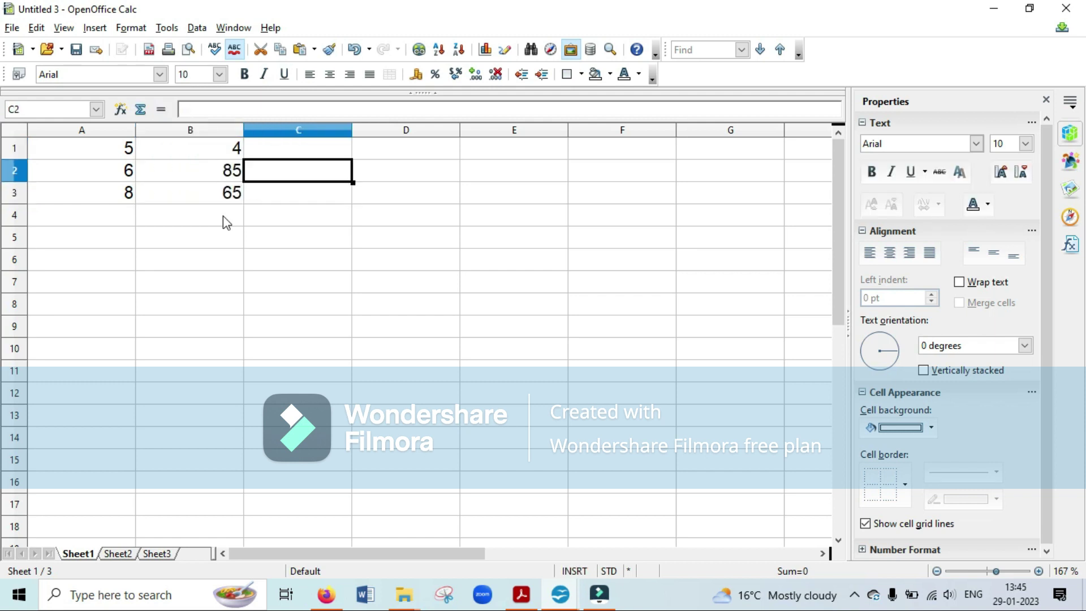
pyautogui.write('41')
pyautogui.press('Return')
pyautogui.write('74')
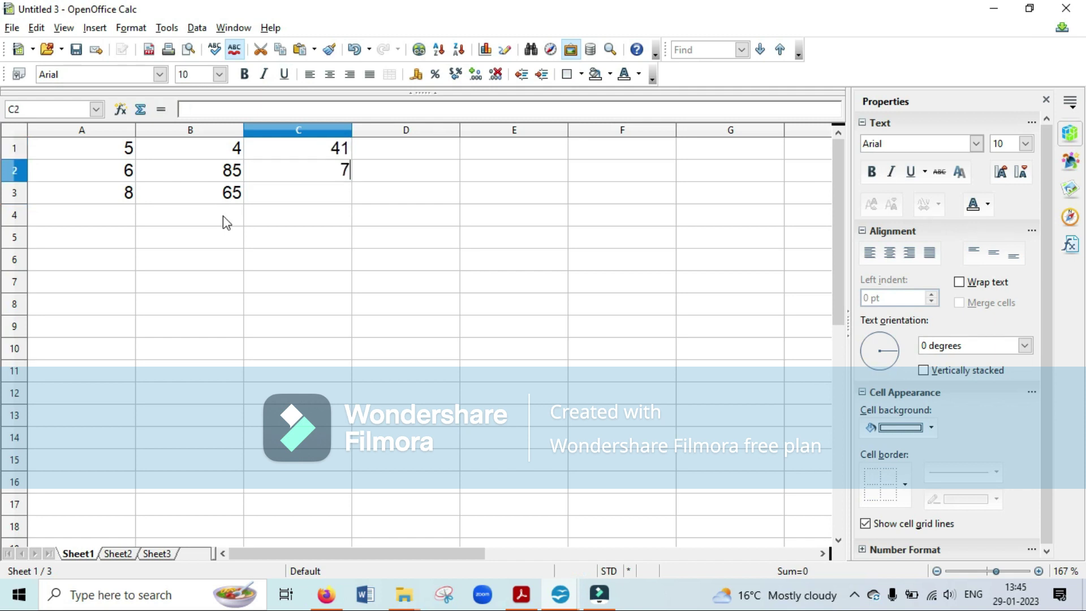
pyautogui.press('Return')
pyautogui.write('10')
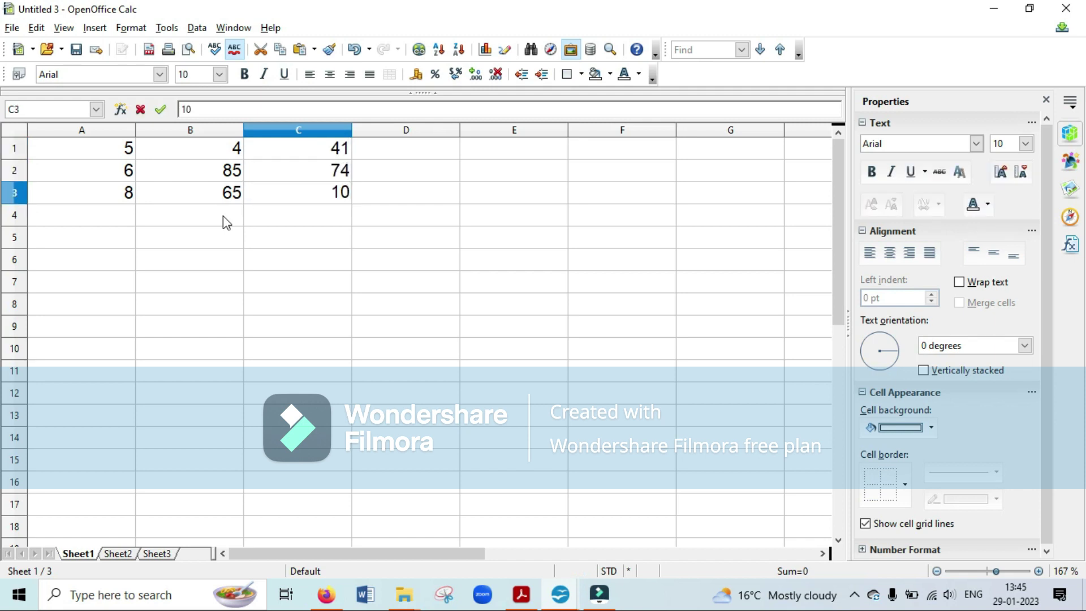
pyautogui.press('Return')
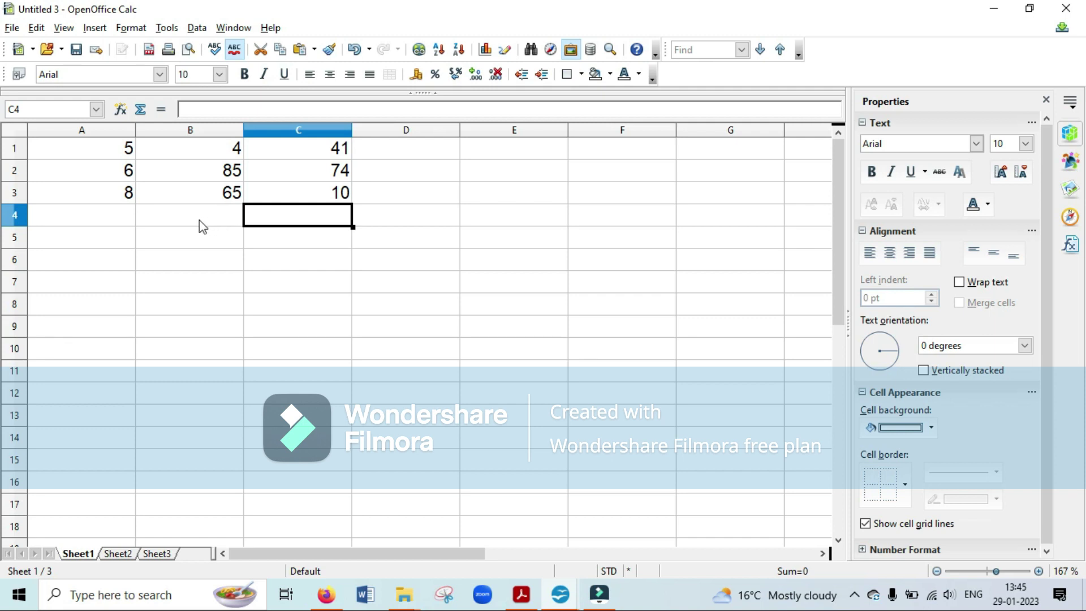
# - Select the range A1:C3 and open the macro selector for running a macro, dismissing the Java runtime message
pyautogui.click(106, 149)
pyautogui.moveTo(114, 156); pyautogui.dragTo(322, 198)
pyautogui.click(168, 28)
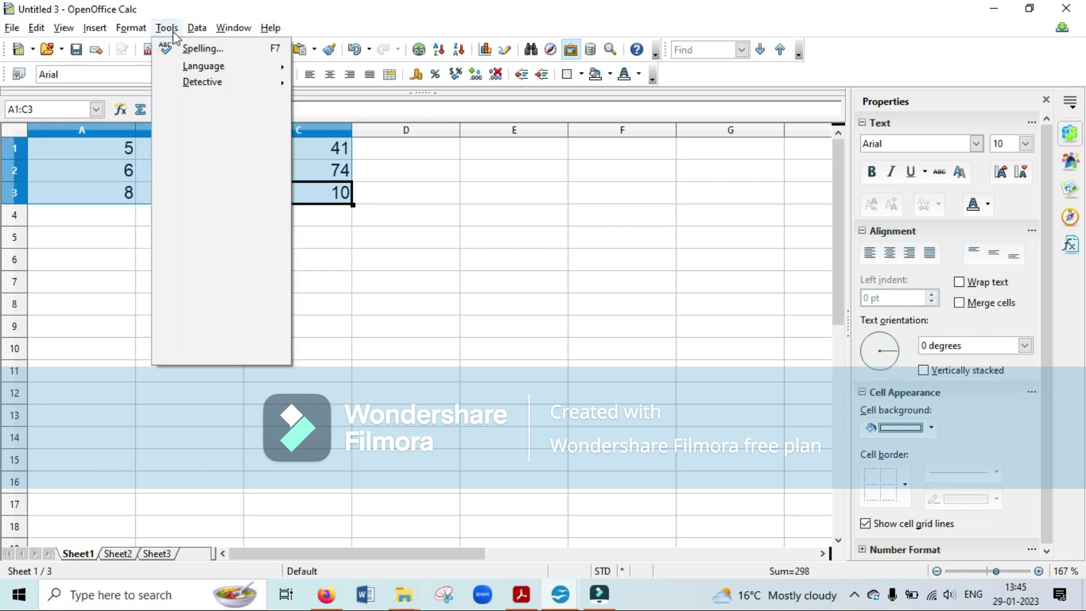
pyautogui.moveTo(215, 277)
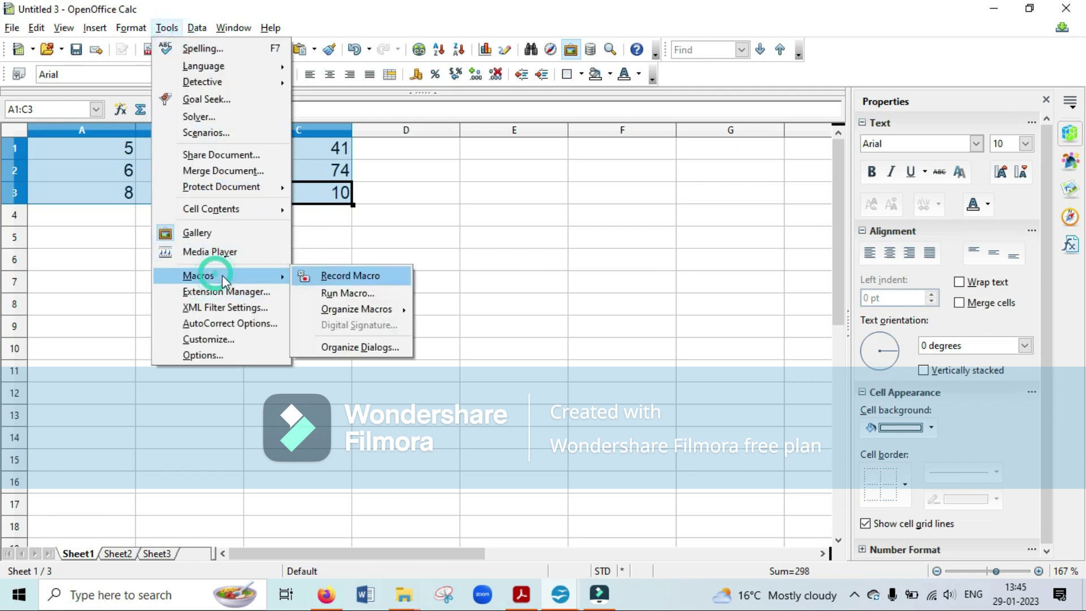
pyautogui.click(358, 293)
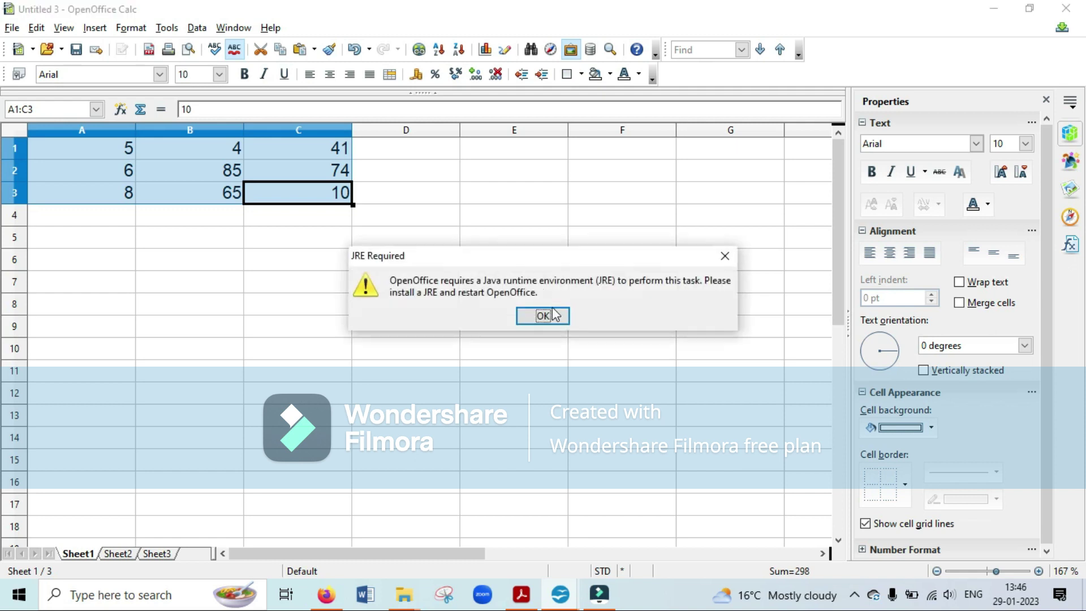
pyautogui.click(557, 314)
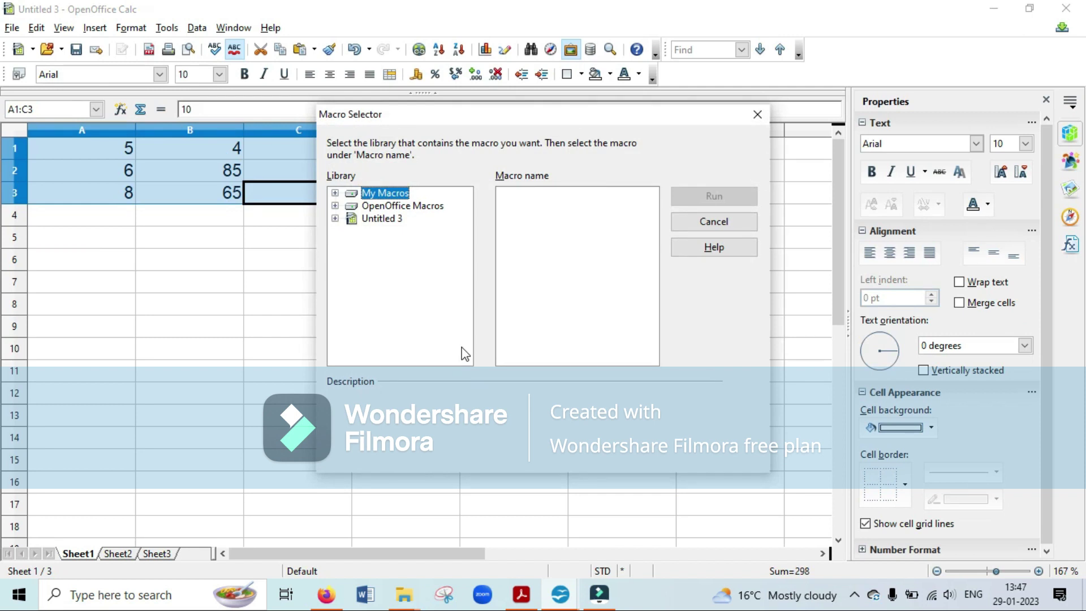
# - Run the Multiply_by_3 macro from Module1 of the Standard library under My Macros on the selected range
pyautogui.click(519, 117)
pyautogui.click(334, 192)
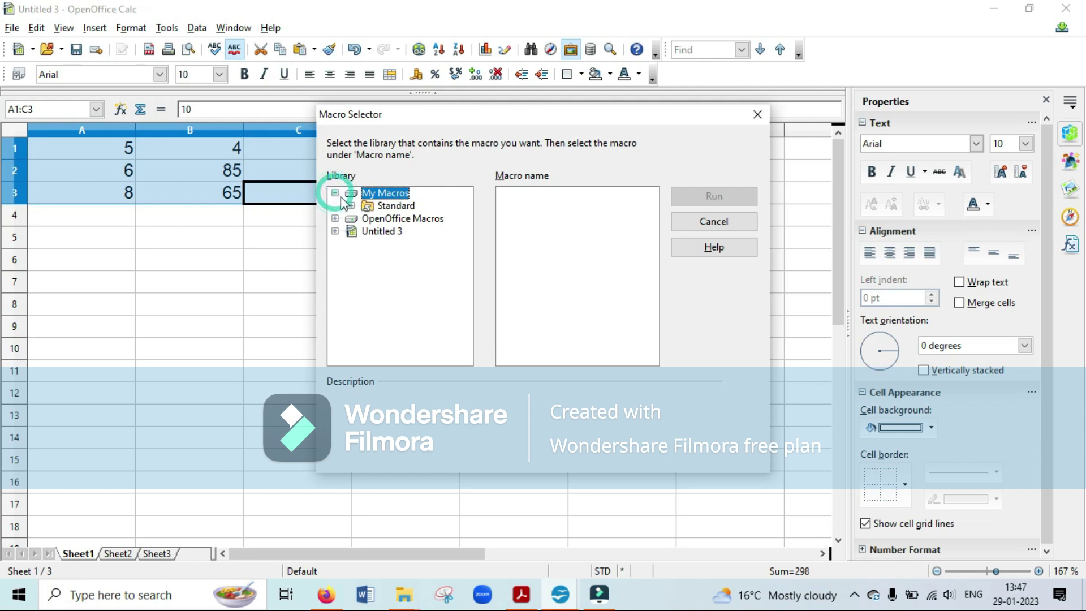
pyautogui.click(350, 205)
pyautogui.click(366, 219)
pyautogui.click(418, 220)
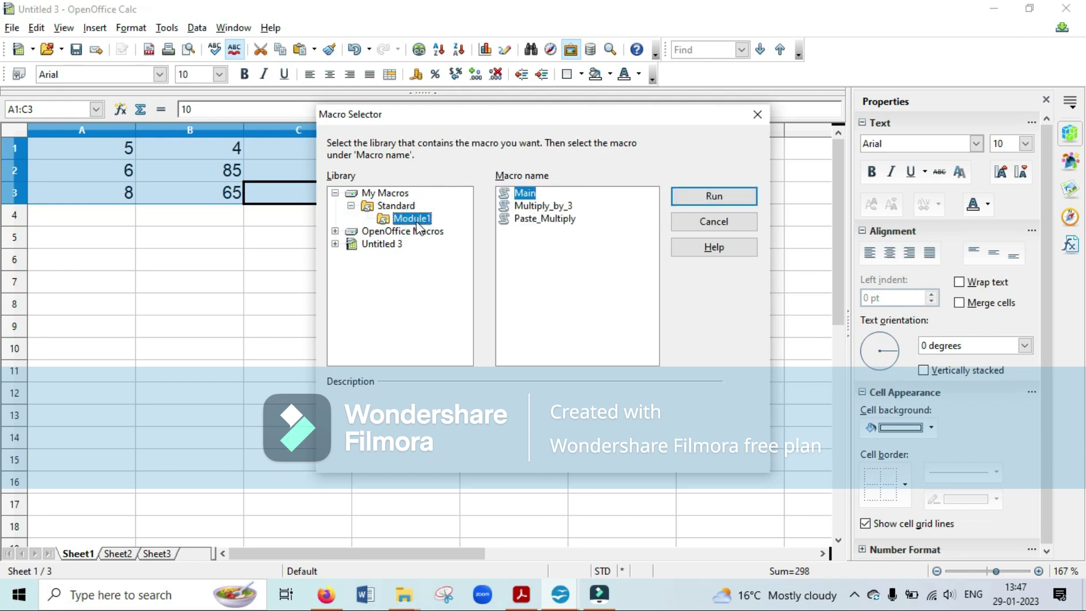
pyautogui.click(542, 207)
pyautogui.click(542, 210)
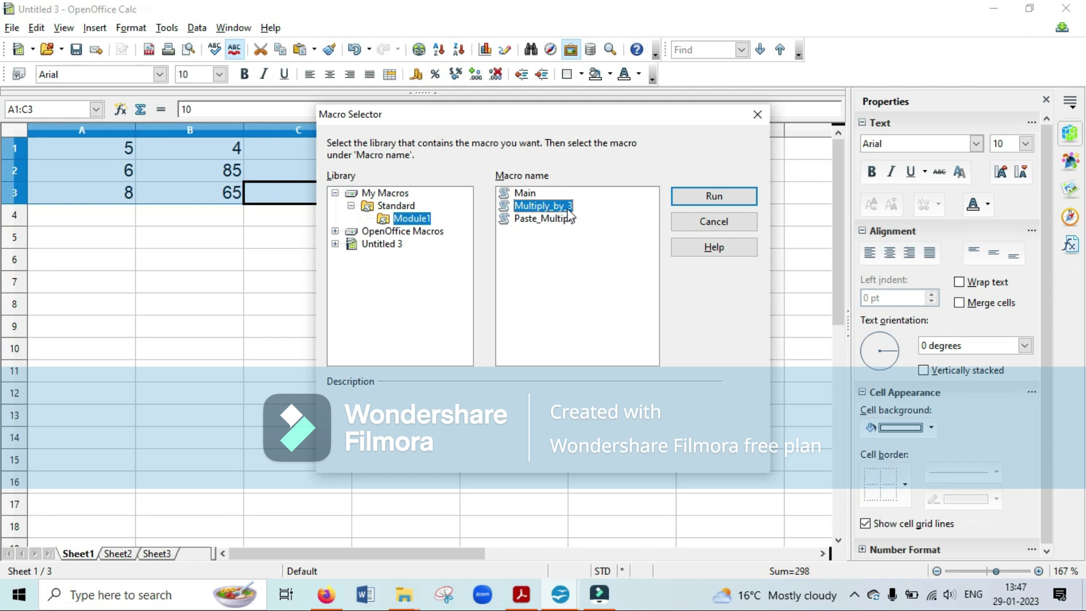
pyautogui.click(686, 207)
# - Examine the values the macro produced in range A1:C3
pyautogui.moveTo(121, 148); pyautogui.dragTo(311, 187)
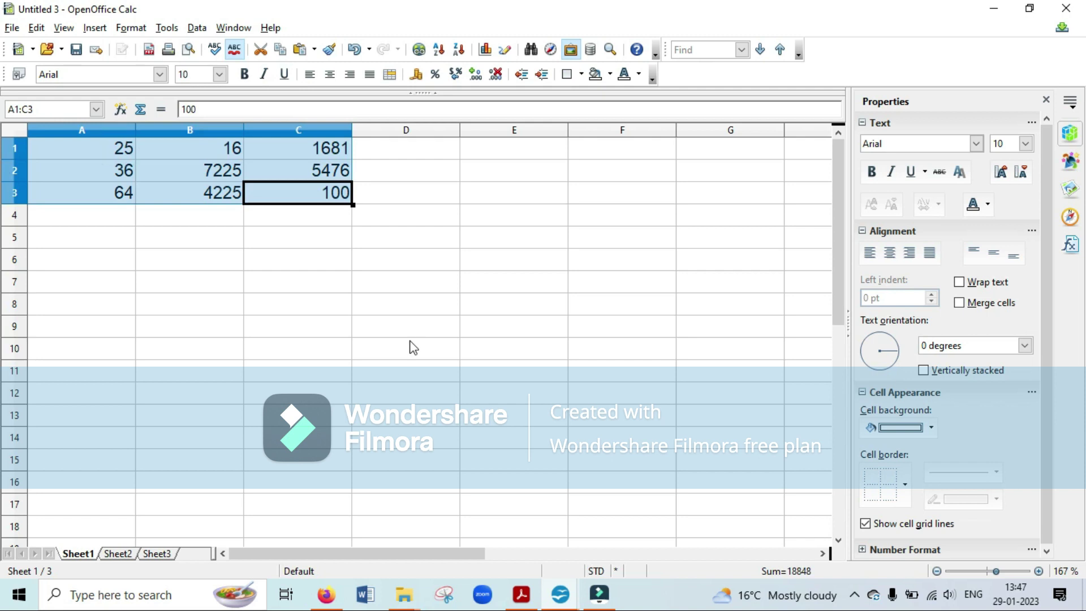
pyautogui.click(124, 157)
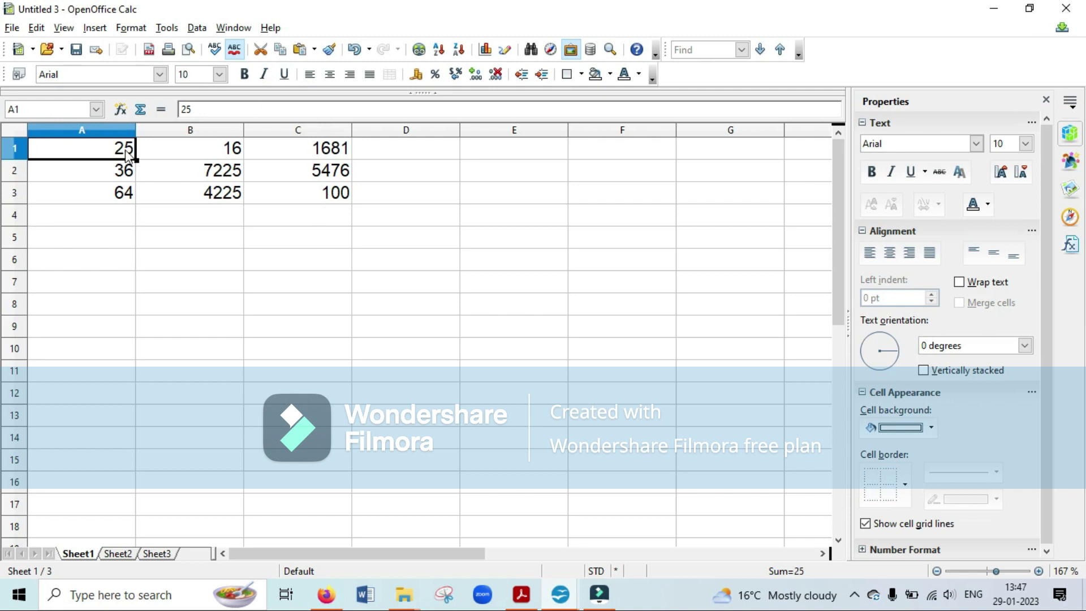
pyautogui.click(309, 279)
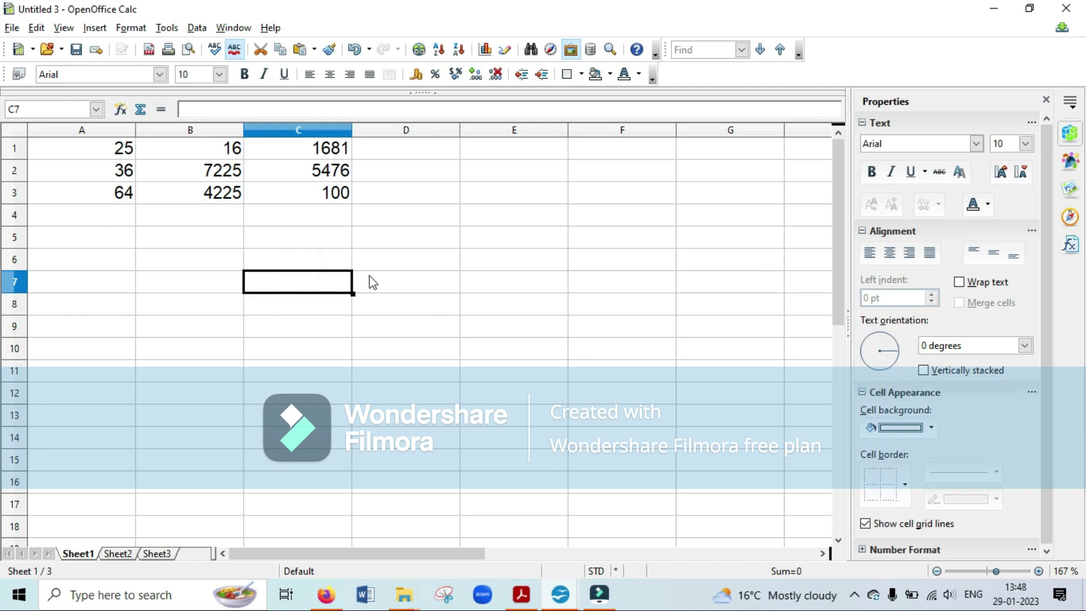
pyautogui.moveTo(113, 146); pyautogui.dragTo(310, 197)
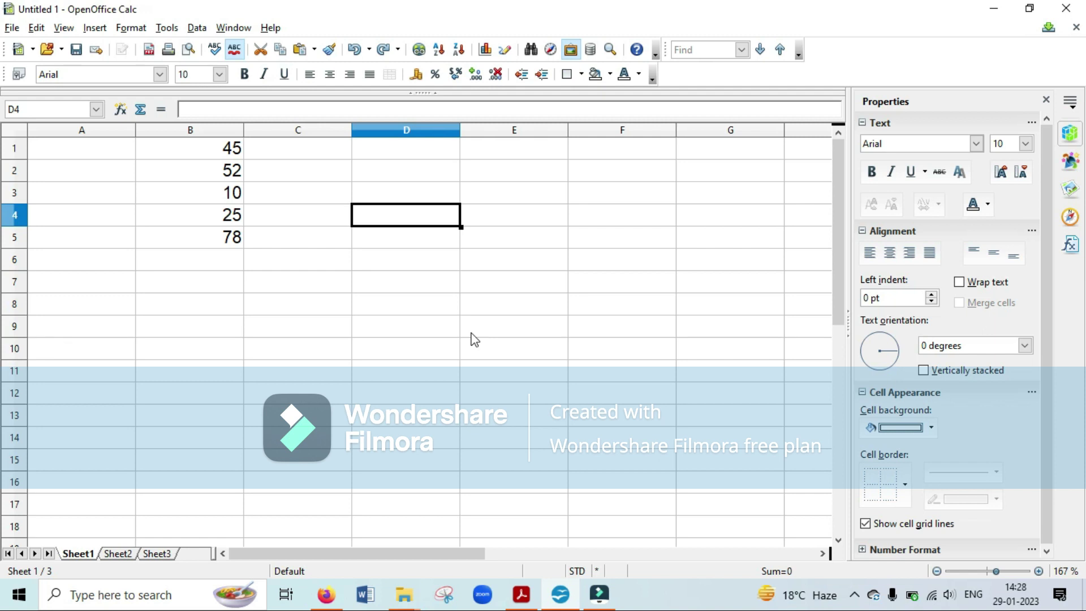
# - Select B1:B5 in the Untitled 1 spreadsheet and create a new OpenOffice Basic macro in the Standard library under My Macros
pyautogui.moveTo(223, 148); pyautogui.dragTo(223, 238)
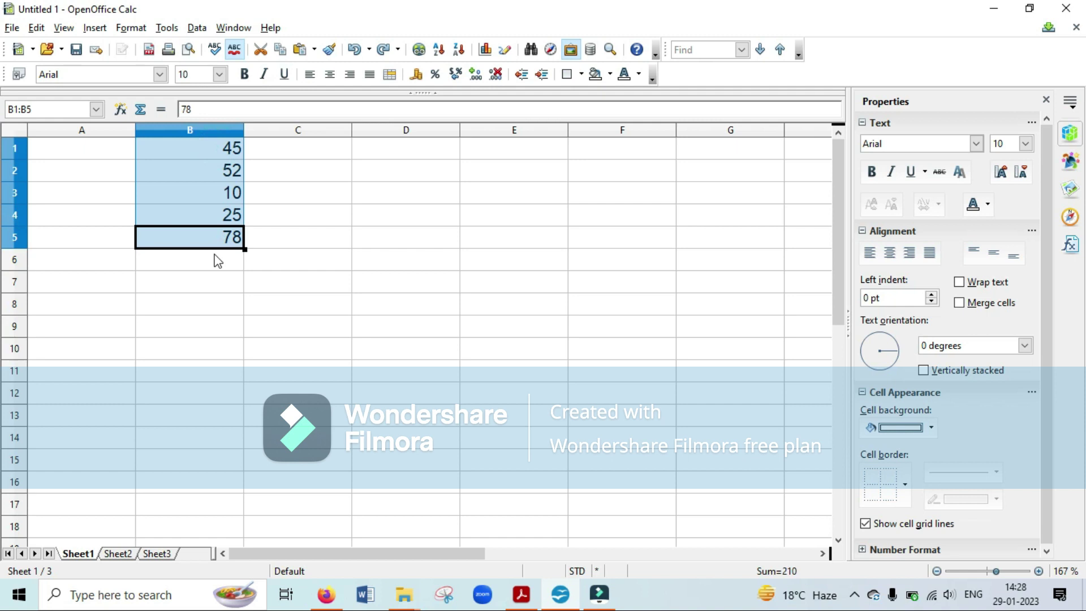
pyautogui.click(301, 252)
pyautogui.moveTo(300, 251); pyautogui.dragTo(298, 246)
pyautogui.moveTo(219, 144); pyautogui.dragTo(225, 238)
pyautogui.click(168, 29)
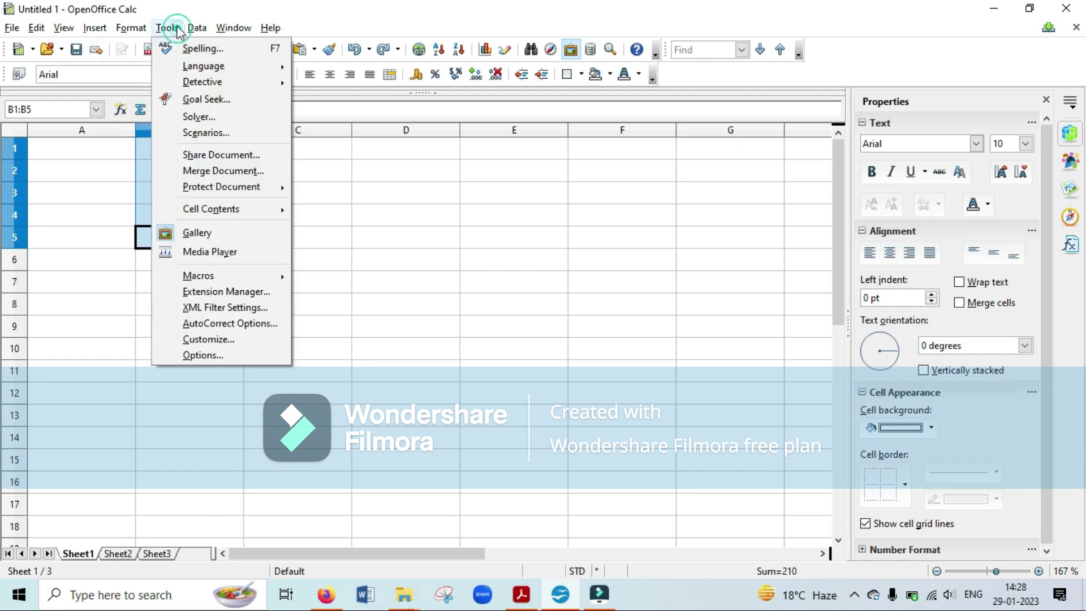
pyautogui.moveTo(200, 281)
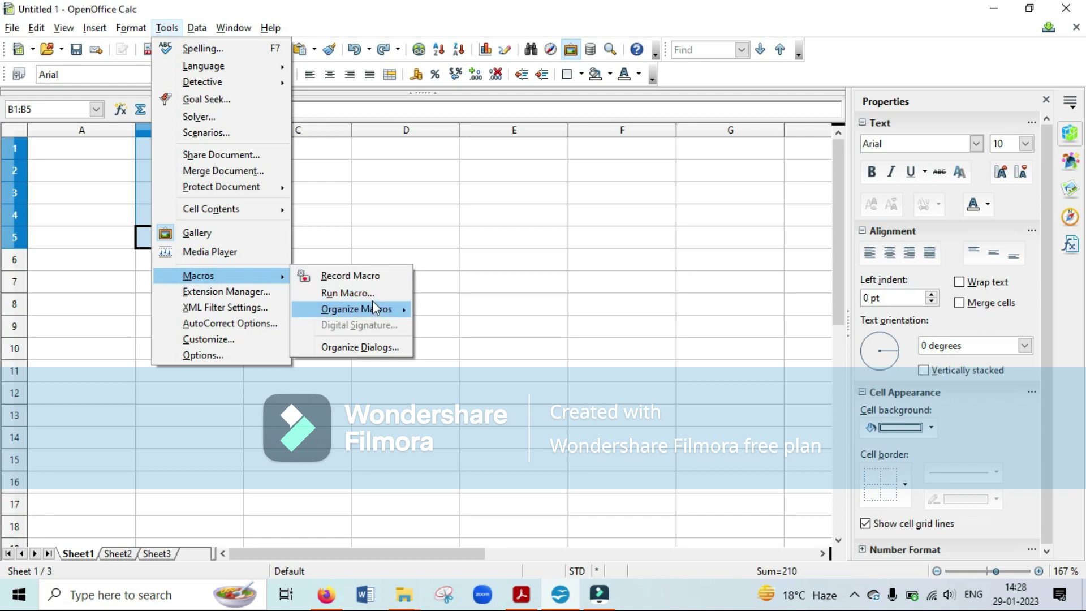
pyautogui.moveTo(372, 310)
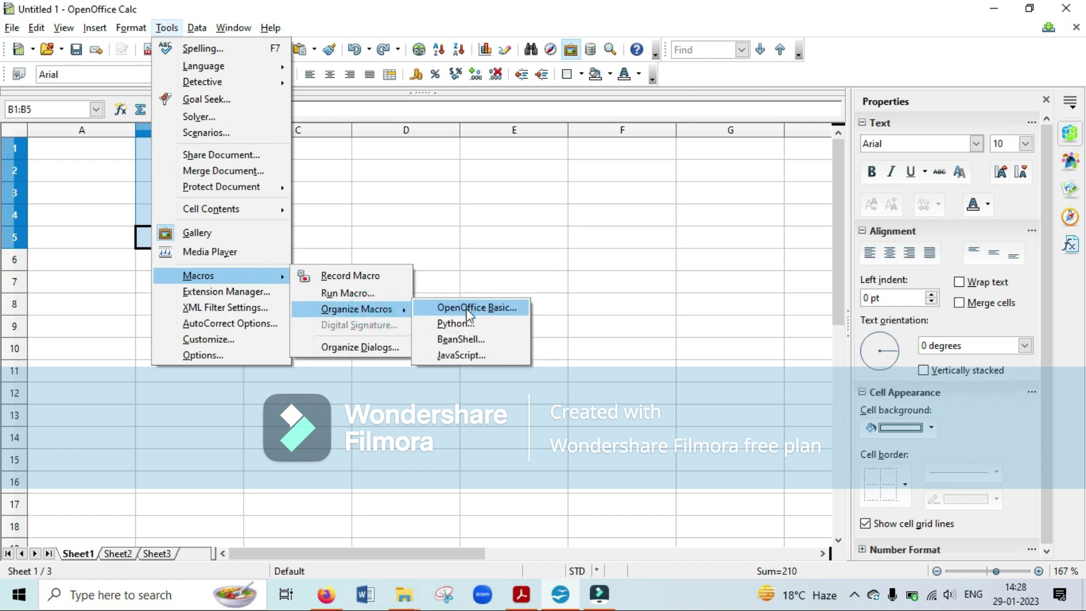
pyautogui.click(465, 308)
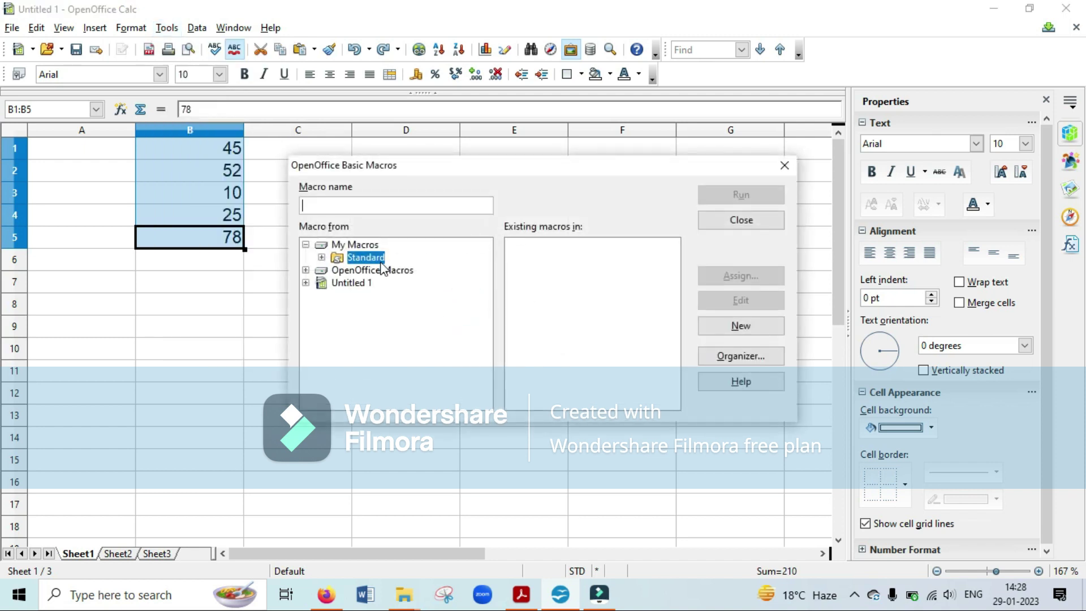
pyautogui.click(359, 261)
pyautogui.click(732, 333)
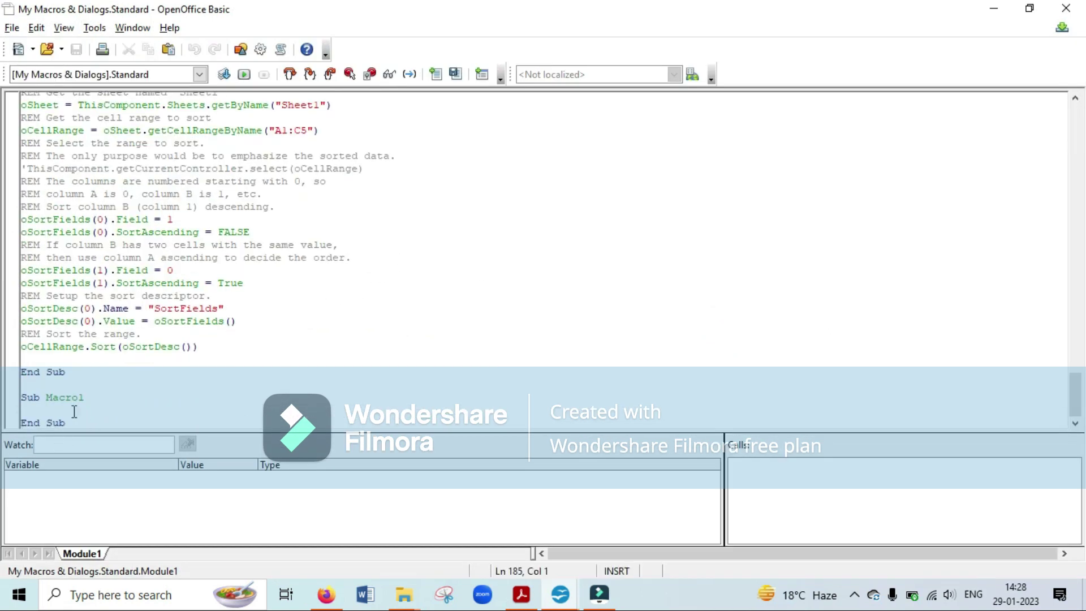
# - Examine the empty Macro1 stub and the full SortRange subroutine code in Module1
pyautogui.moveTo(85, 397); pyautogui.dragTo(22, 403)
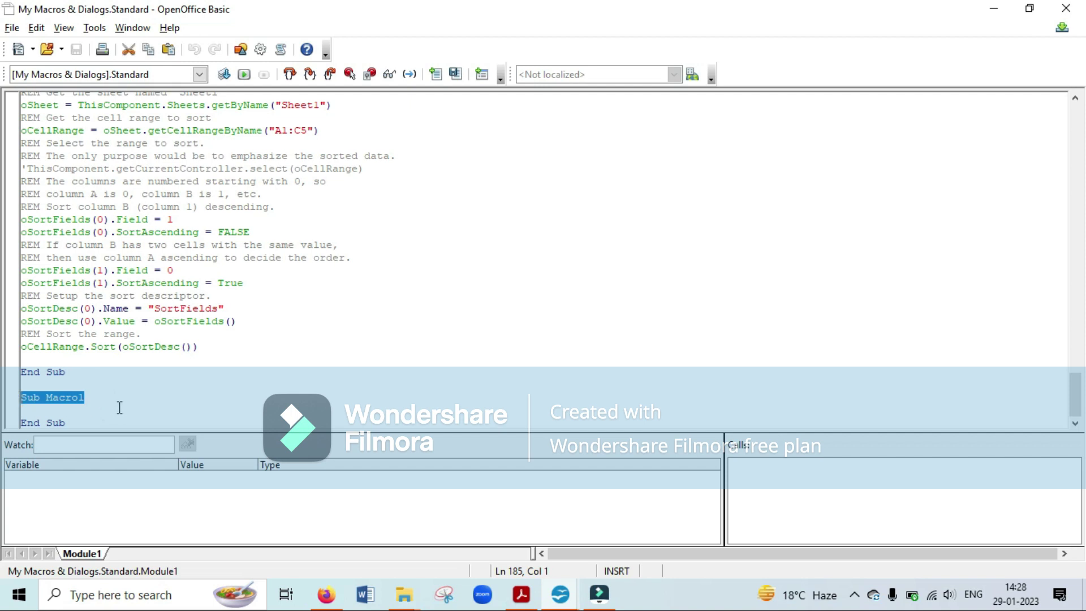
pyautogui.scroll(7, 119, 407)
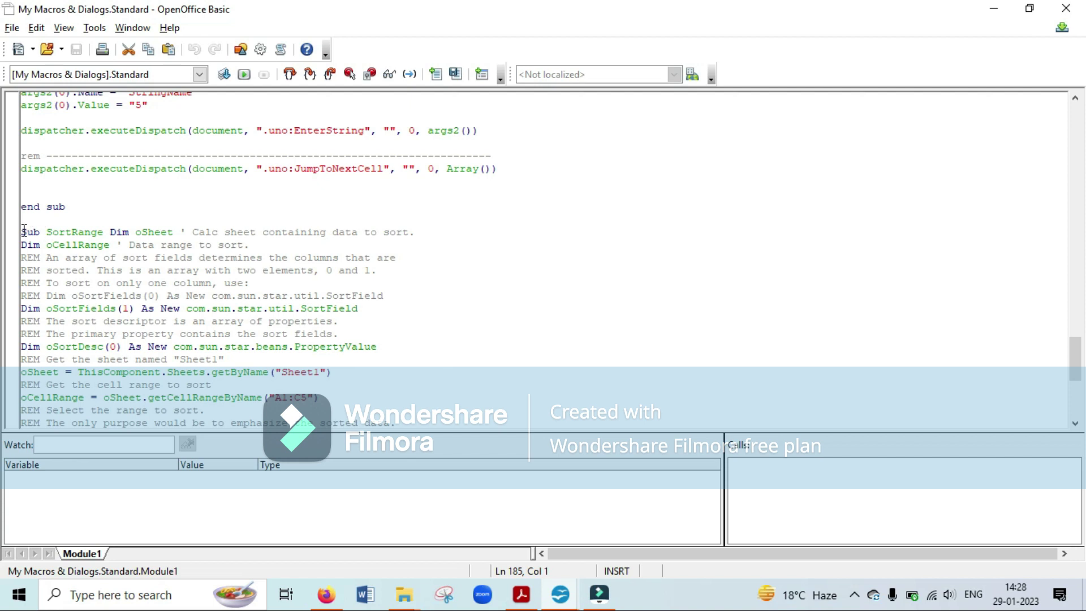
pyautogui.moveTo(22, 232); pyautogui.dragTo(208, 359)
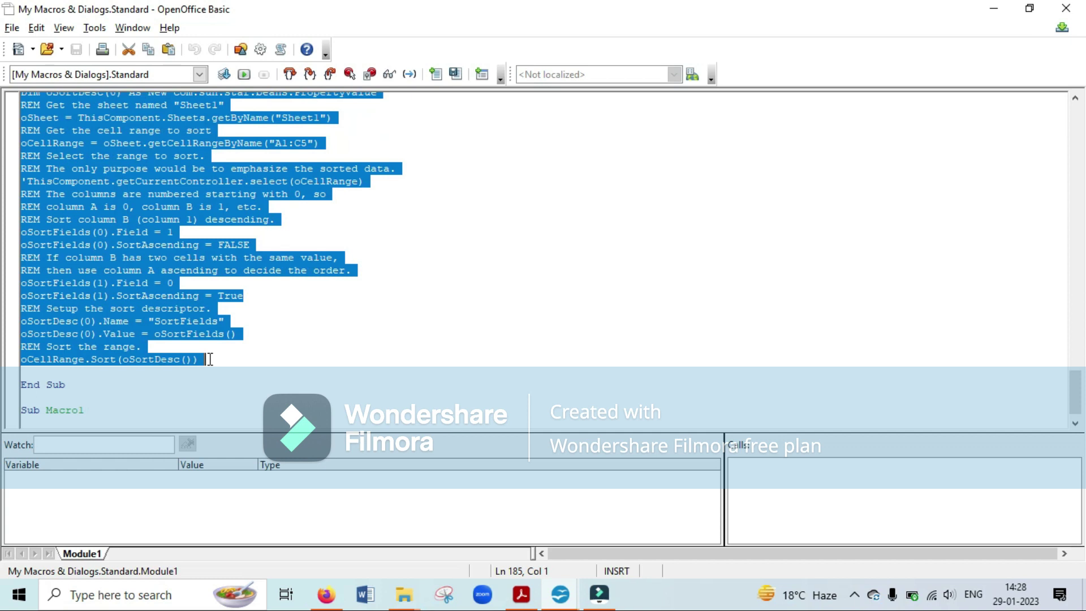
pyautogui.scroll(5, 366, 284)
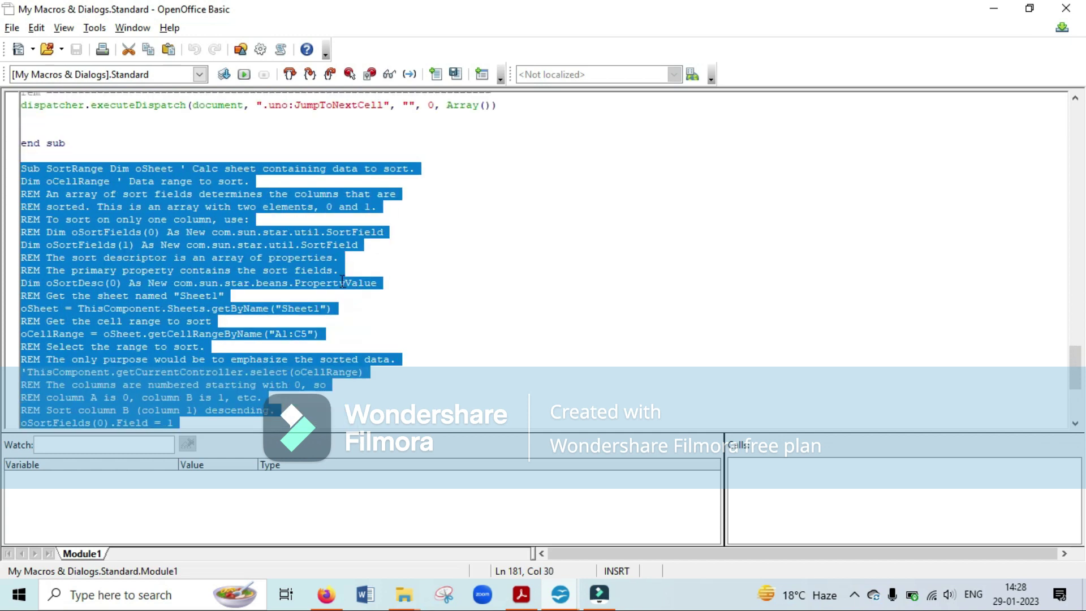
pyautogui.click(224, 222)
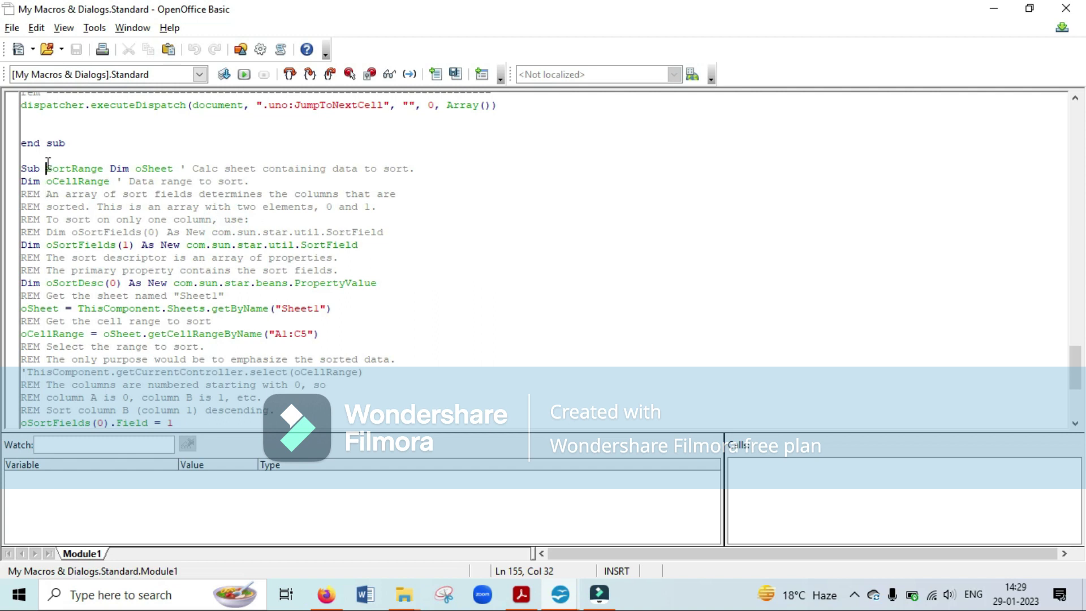
# - Move the Dim oSheet declaration onto its own line directly below Sub SortRange
pyautogui.moveTo(46, 168); pyautogui.dragTo(105, 168)
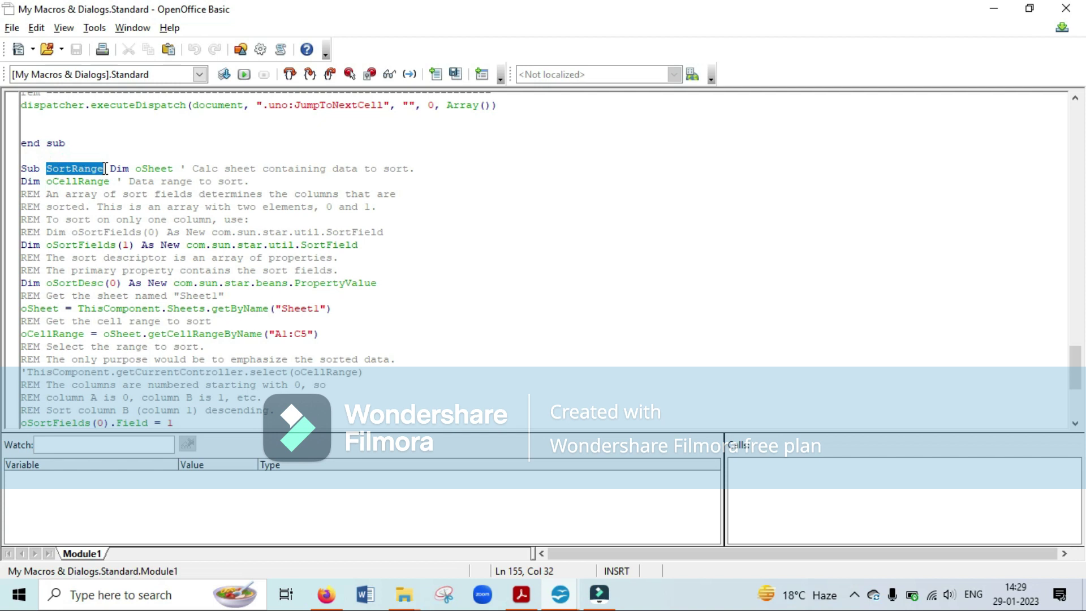
pyautogui.click(109, 168)
pyautogui.press('Return')
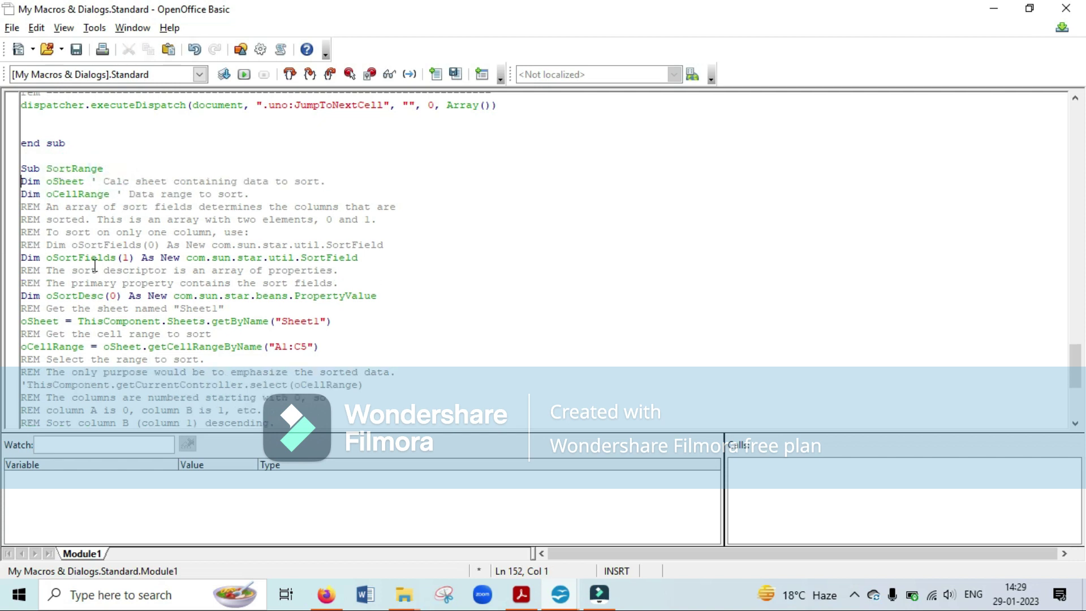
# - Examine the cell range A1:C5 and the SortAscending setting in the SortRange code
pyautogui.scroll(-2, 116, 357)
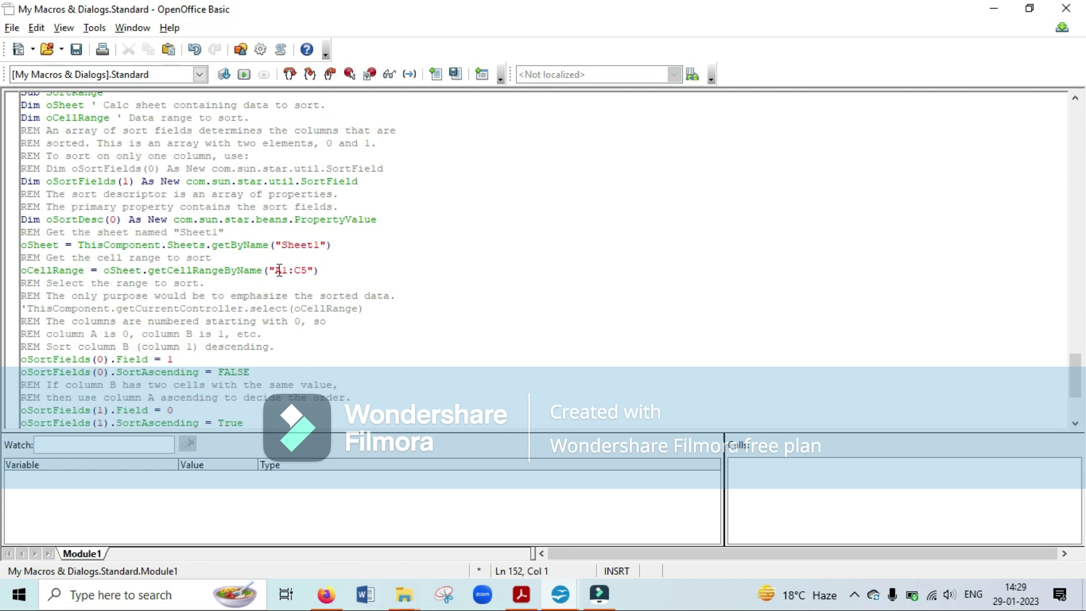
pyautogui.moveTo(275, 270); pyautogui.dragTo(309, 271)
pyautogui.click(300, 270)
pyautogui.moveTo(308, 270)
pyautogui.mouseDown()
pyautogui.moveTo(271, 270)
pyautogui.moveTo(308, 271)
pyautogui.mouseUp()
pyautogui.click(274, 269)
pyautogui.scroll(-3, 261, 304)
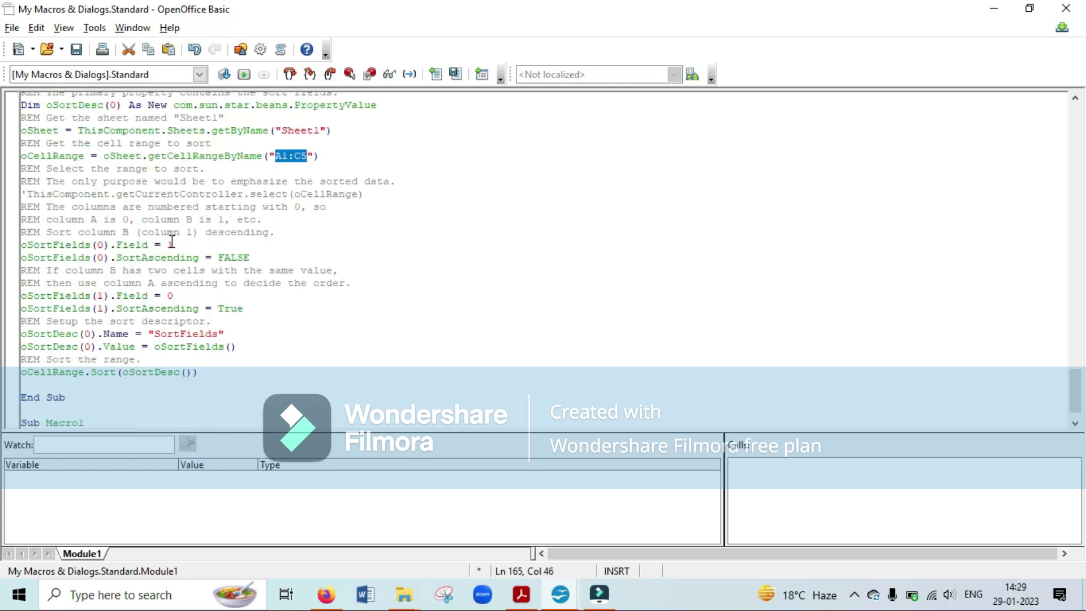
pyautogui.moveTo(117, 257); pyautogui.dragTo(204, 255)
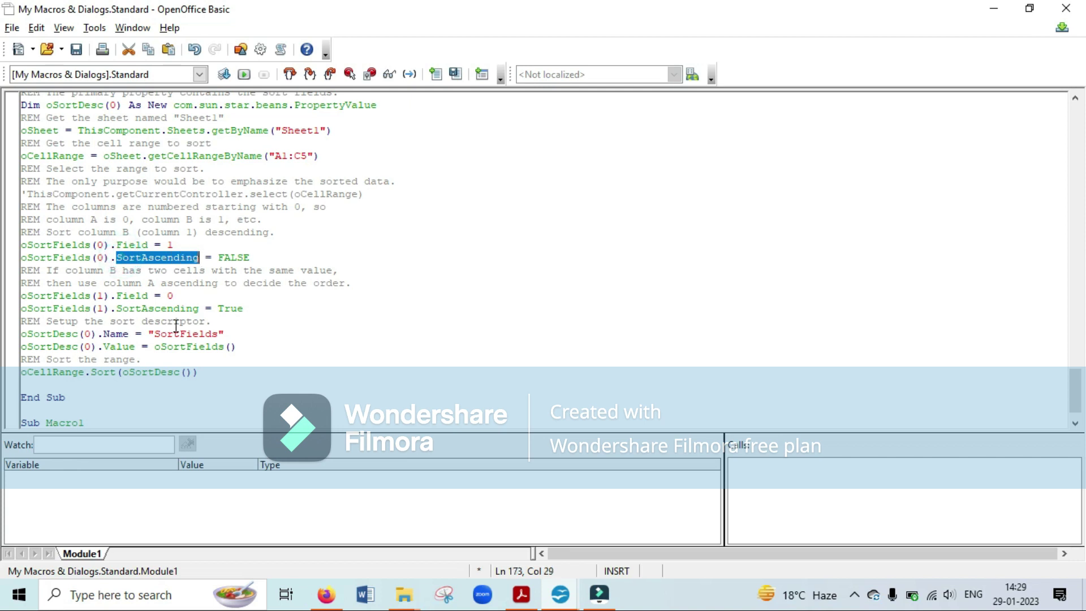
# - Save the edited SortRange code in Module1 and close the OpenOffice Basic editor
pyautogui.click(244, 308)
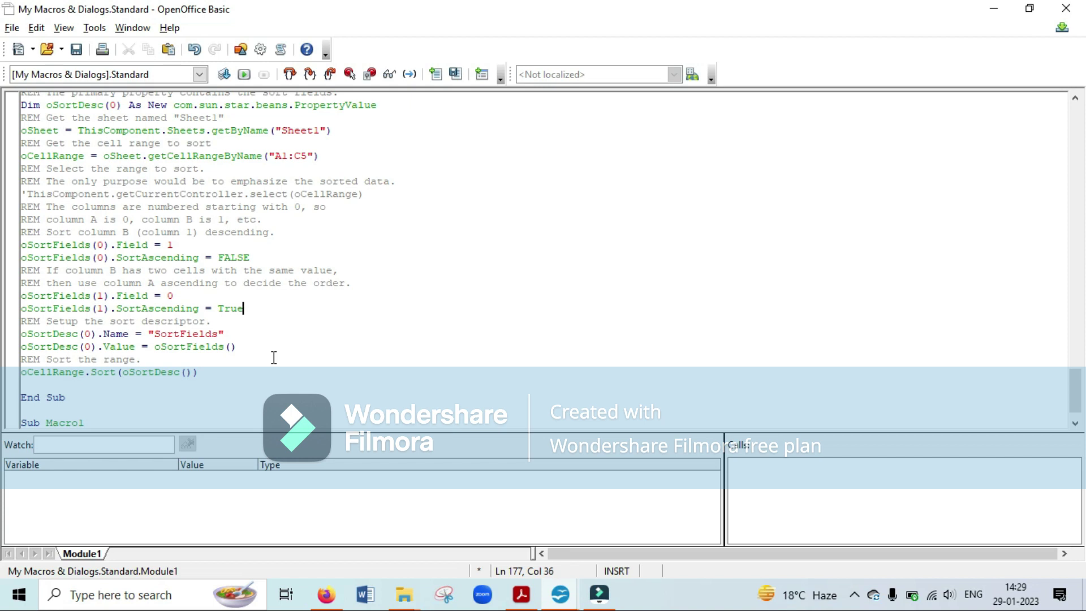
pyautogui.click(77, 51)
pyautogui.click(1065, 8)
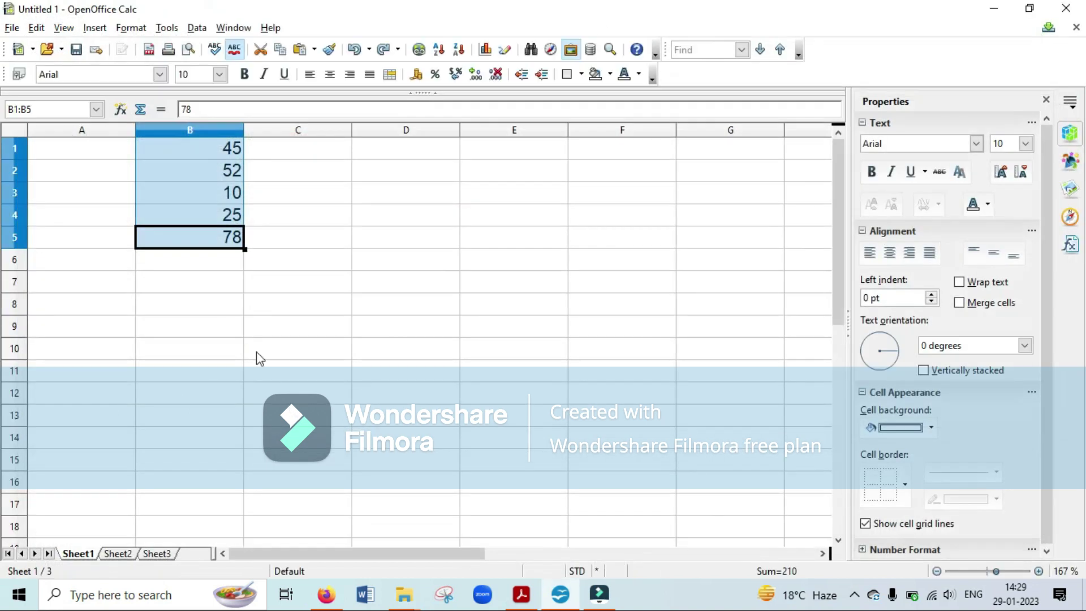
# - Run the SortRange macro from Module1 in the Standard library of My Macros on the Untitled 1 spreadsheet
pyautogui.click(288, 264)
pyautogui.click(167, 27)
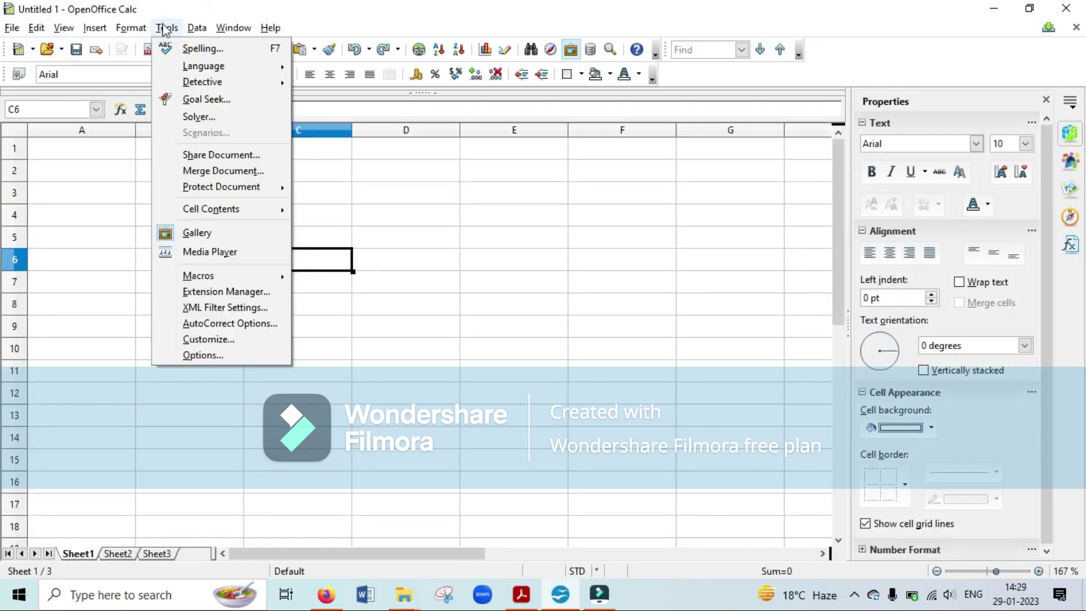
pyautogui.moveTo(203, 276)
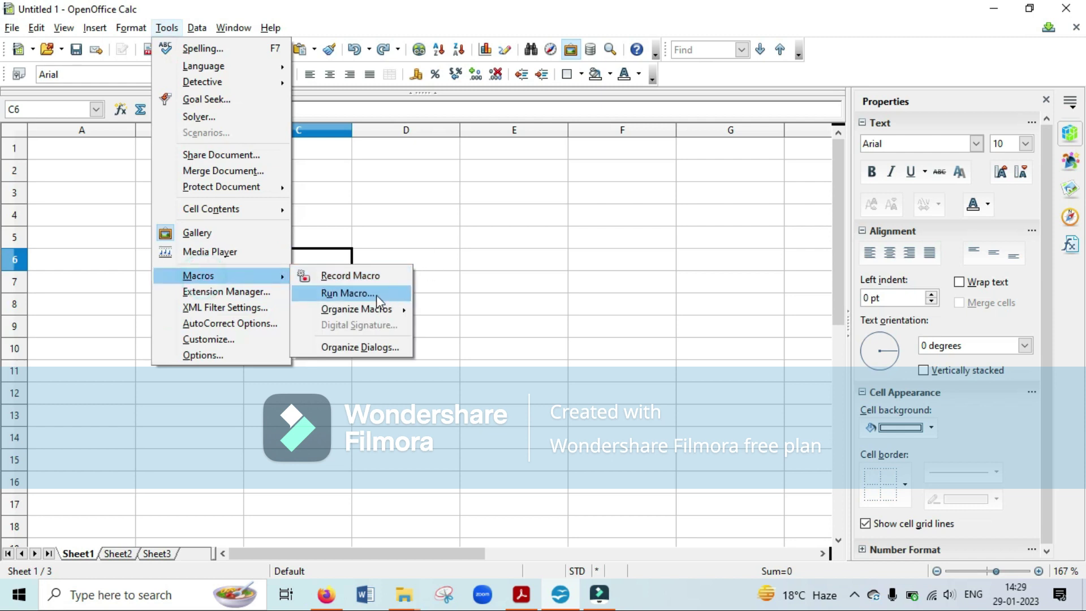
pyautogui.click(376, 295)
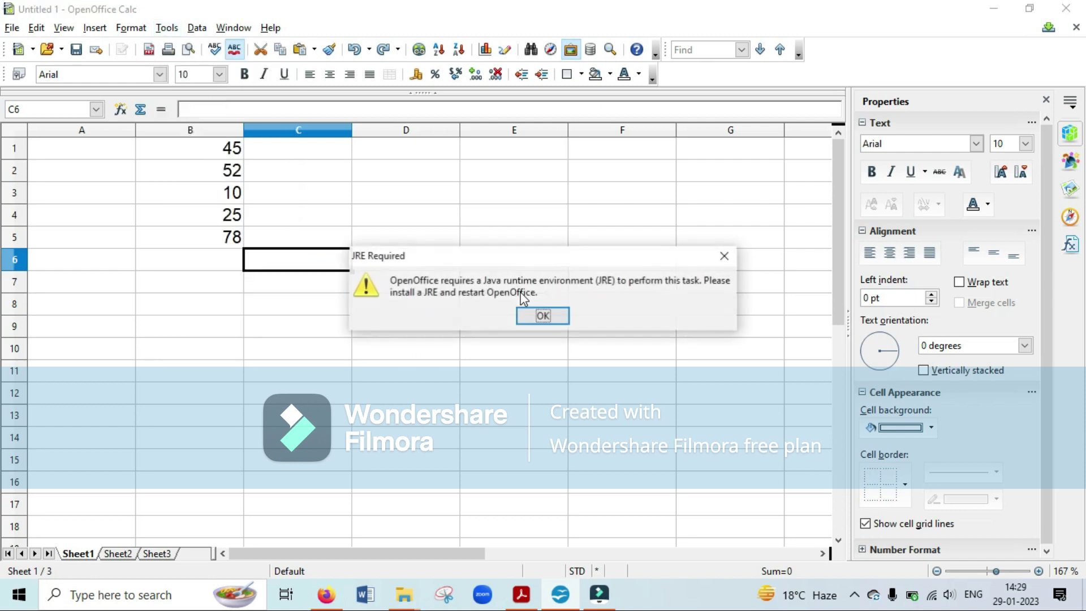
pyautogui.click(543, 315)
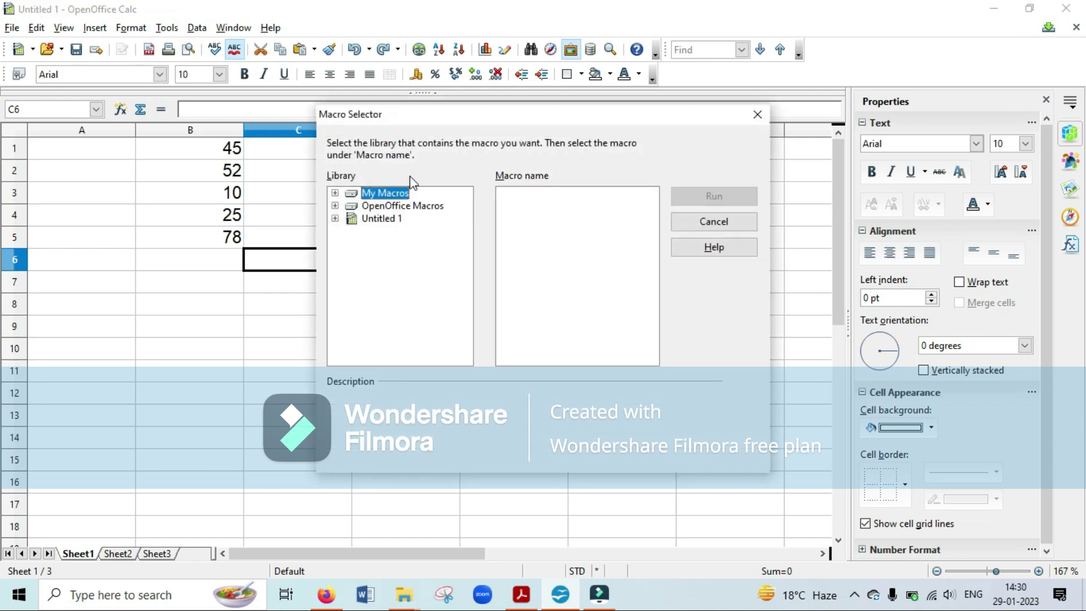
pyautogui.click(458, 113)
pyautogui.doubleClick(388, 194)
pyautogui.doubleClick(396, 206)
pyautogui.click(405, 220)
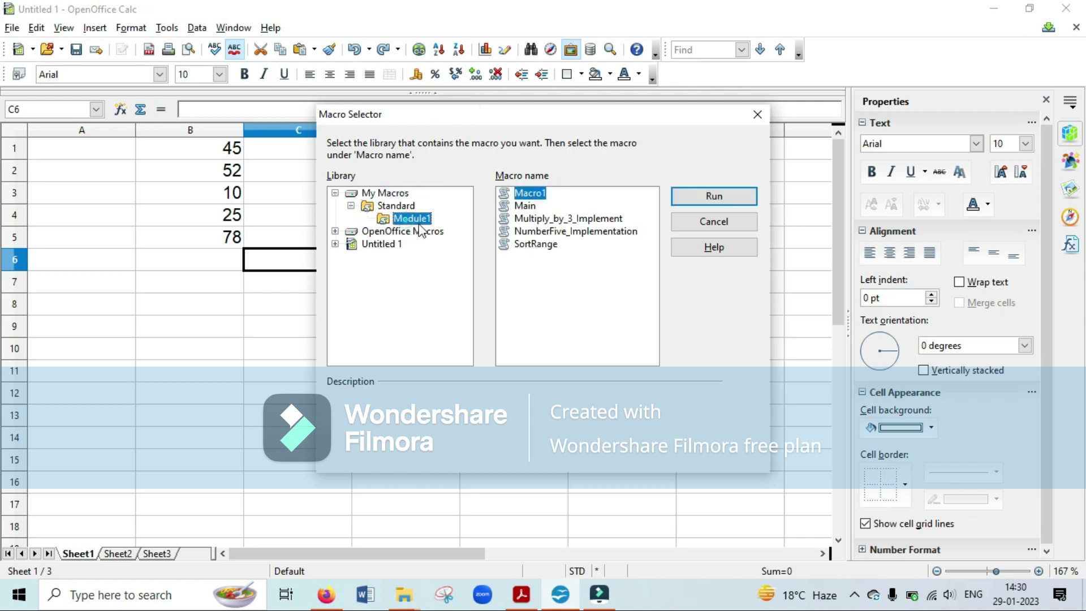
pyautogui.click(538, 246)
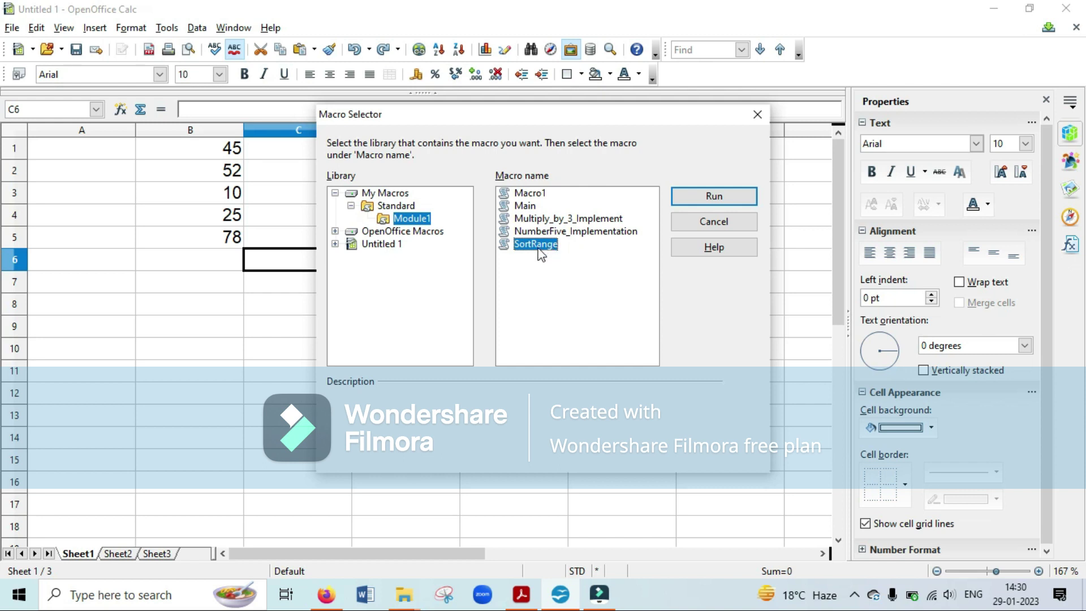
pyautogui.click(732, 202)
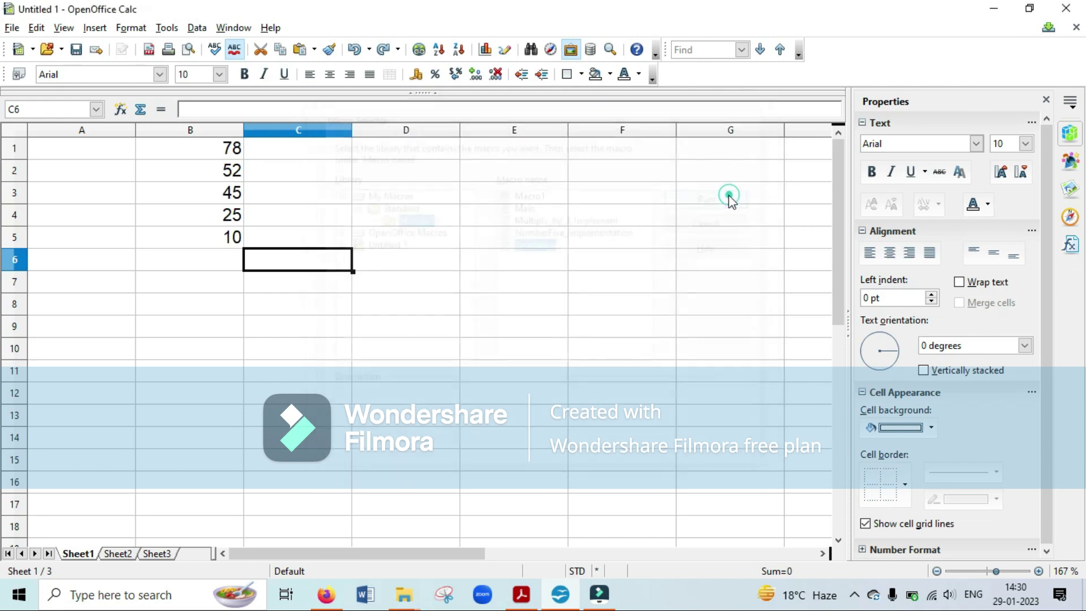
# - Examine the order of the values in B1:B5 on Sheet1 and minimize the spreadsheet window
pyautogui.moveTo(218, 154); pyautogui.dragTo(230, 237)
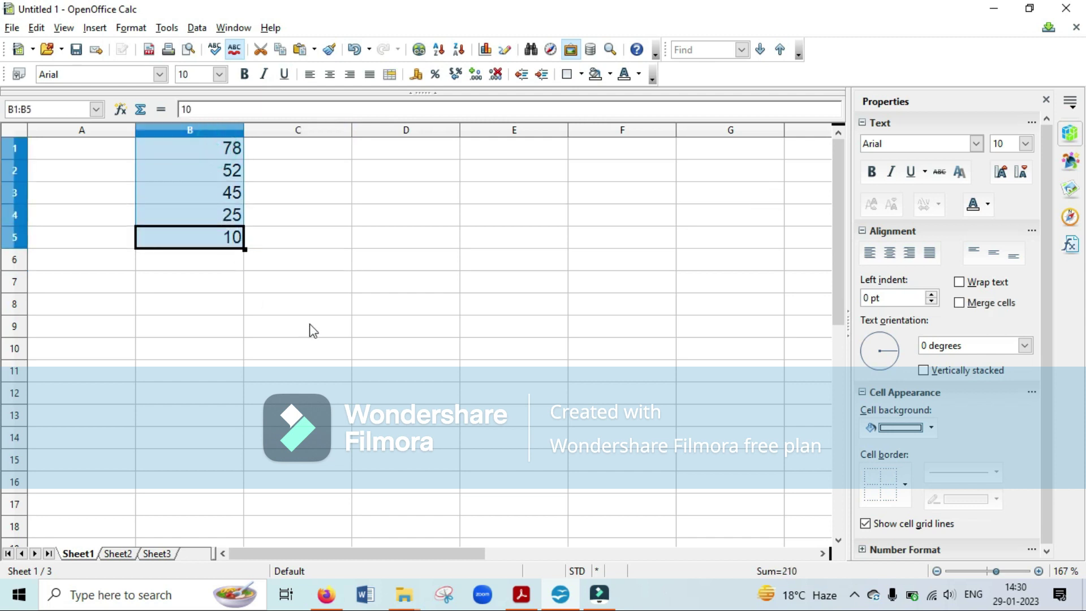
pyautogui.click(226, 249)
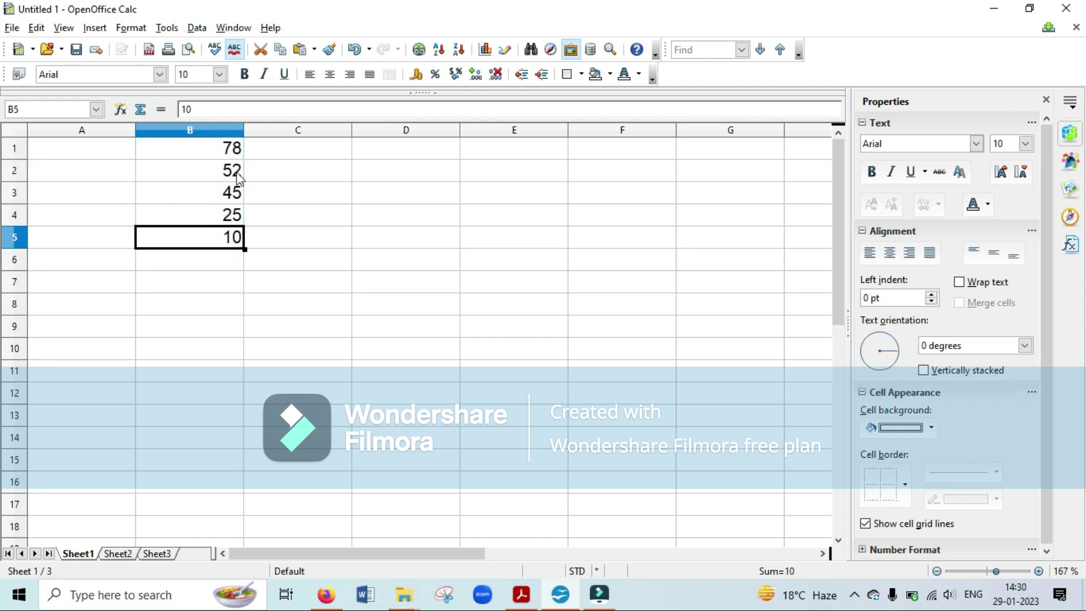
pyautogui.click(240, 149)
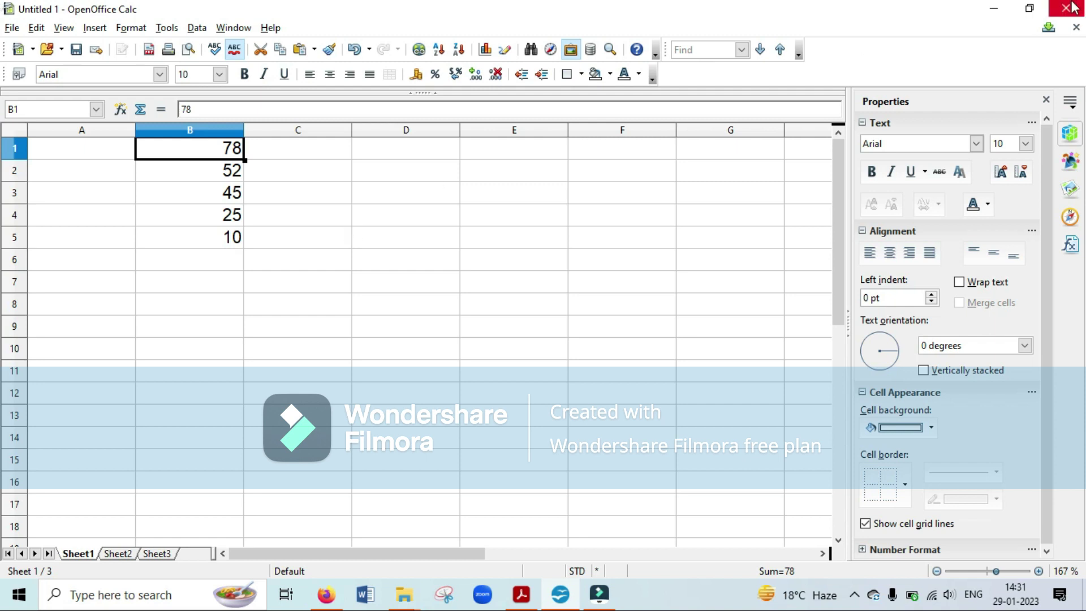
pyautogui.click(994, 8)
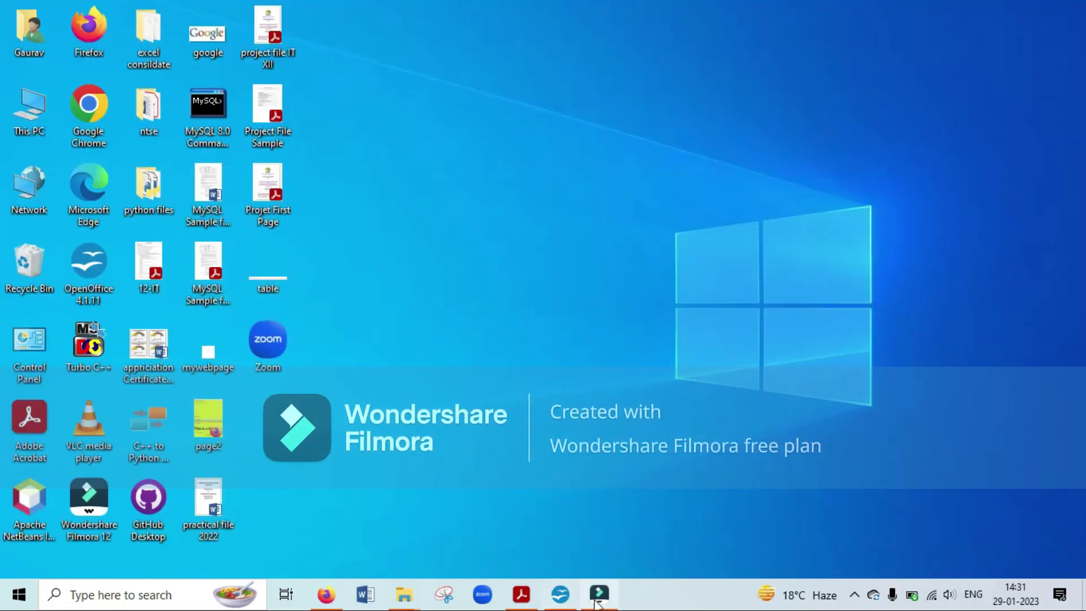